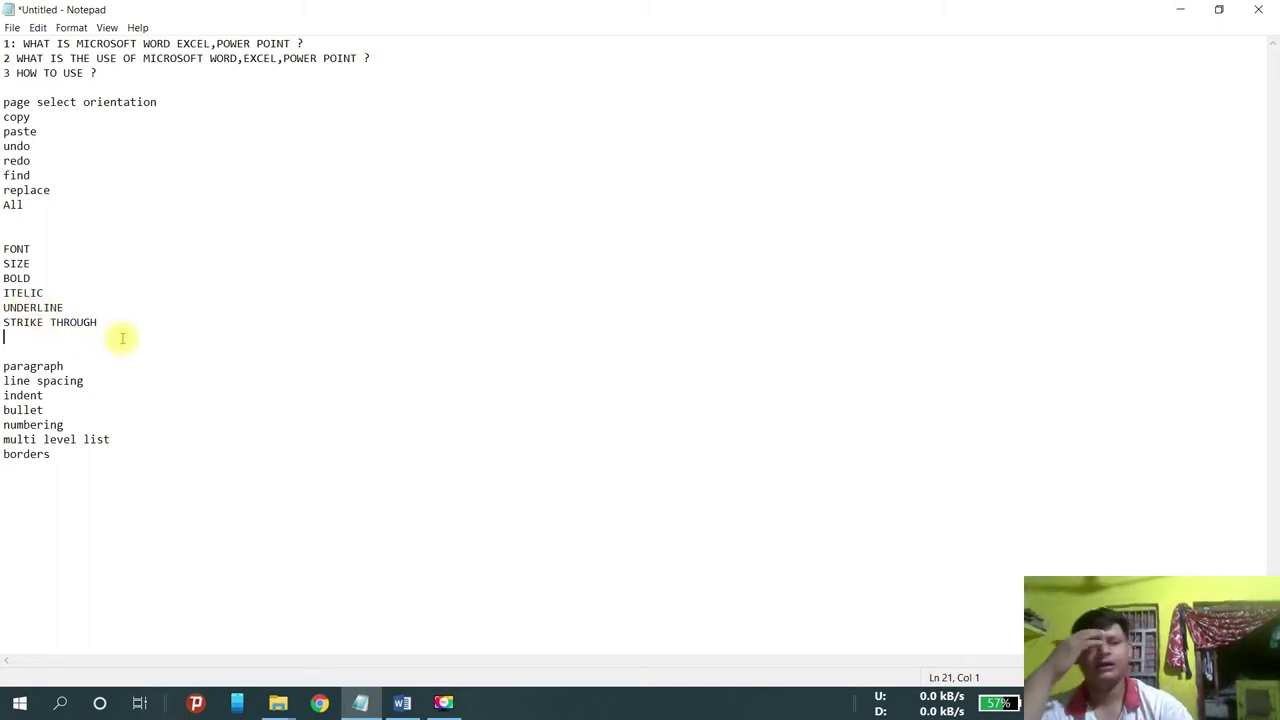
Step: Switch from the Notepad topic list to the Word document using the taskbar
left_click(402, 704)
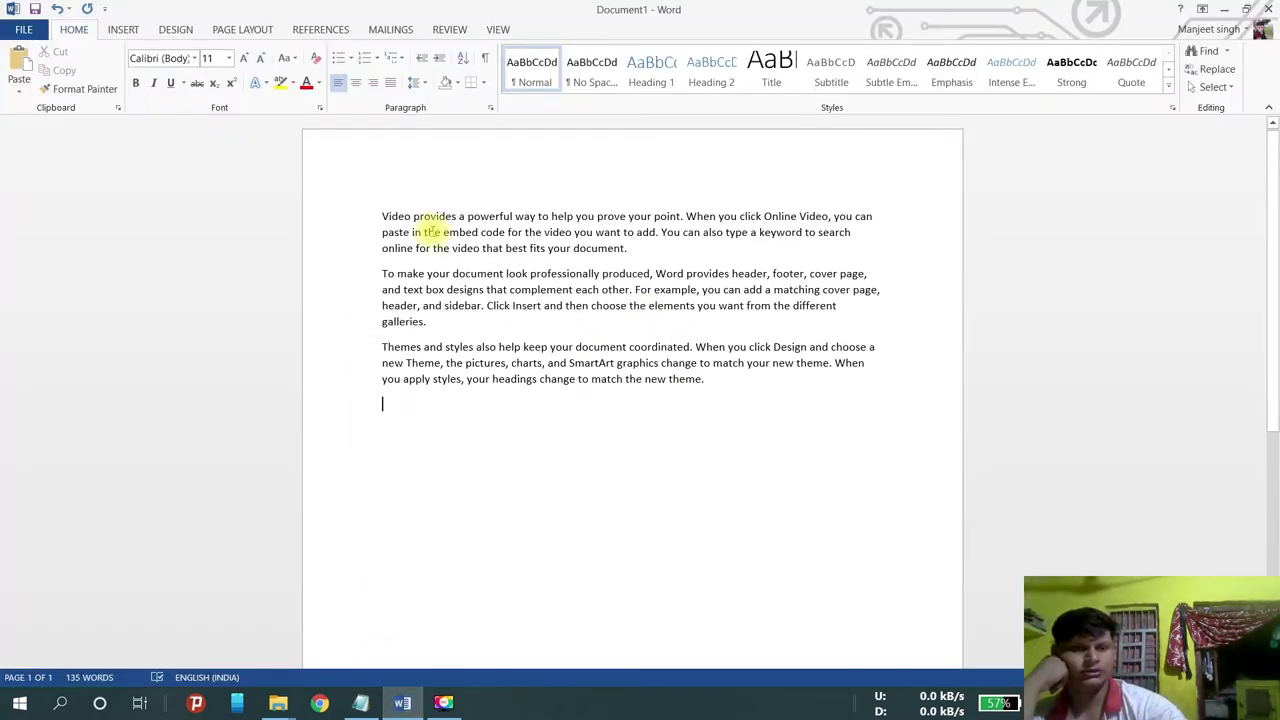
key("ctrl+z")
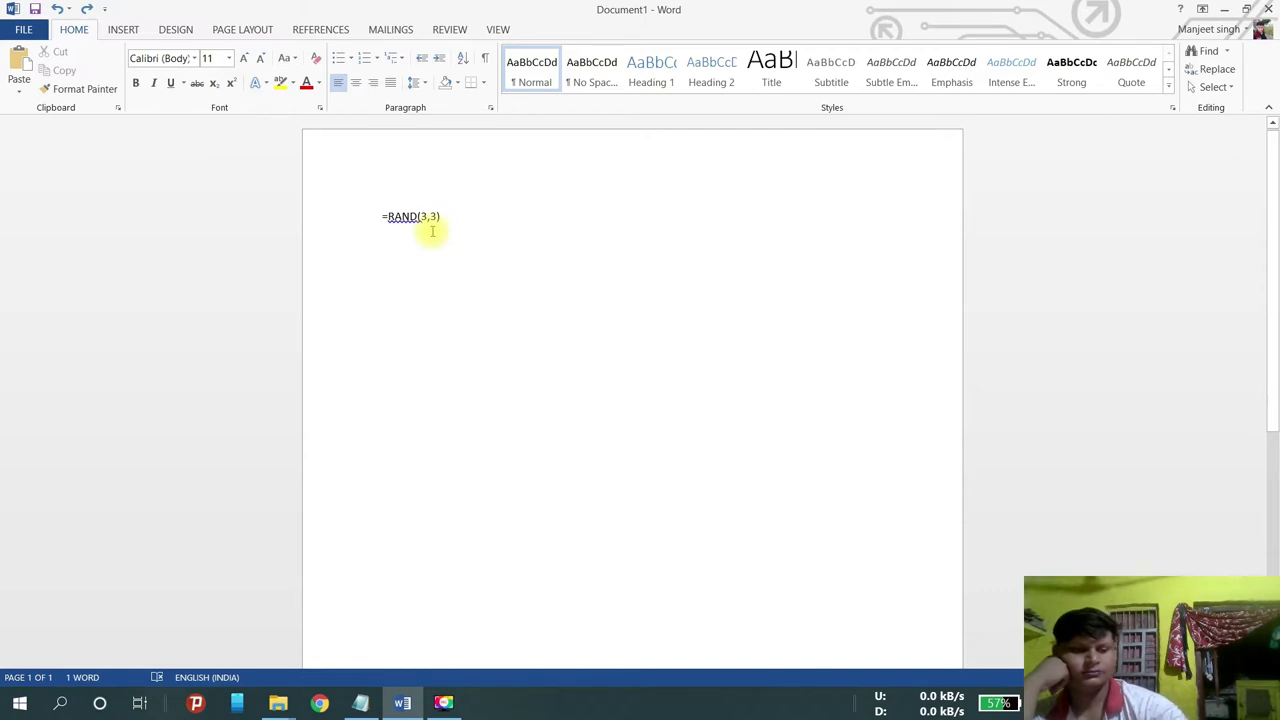
key("ctrl+y")
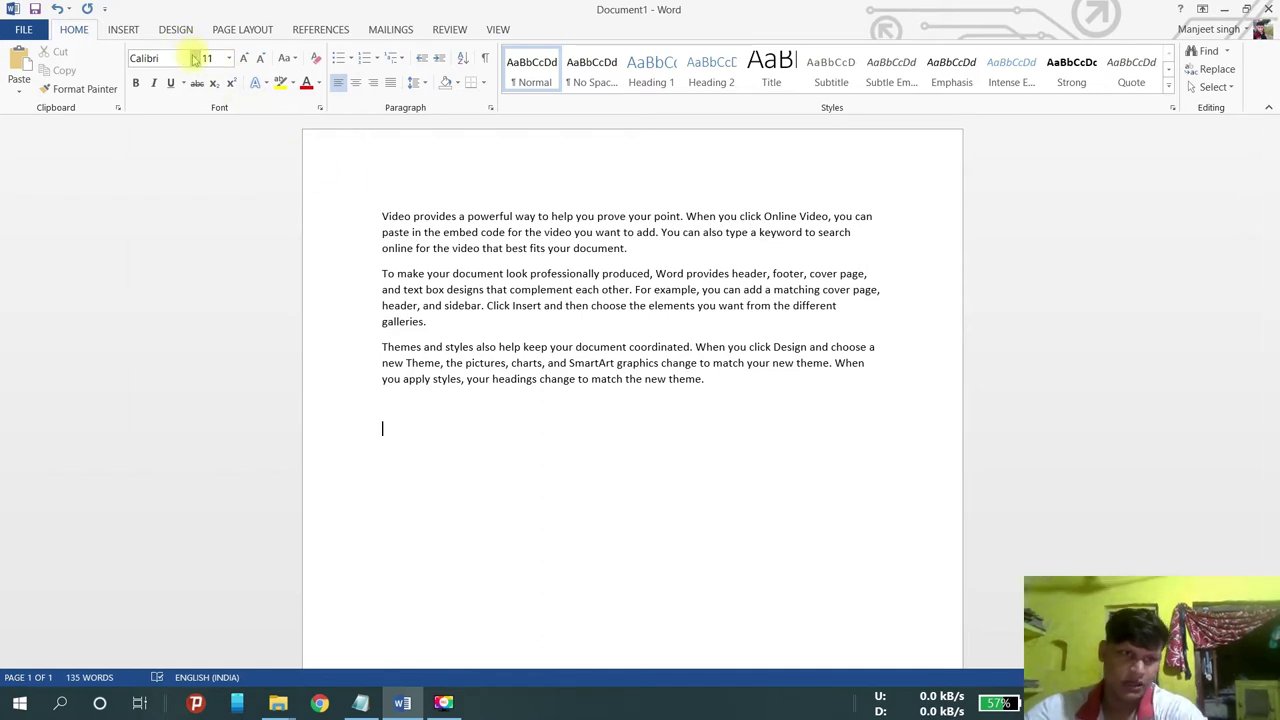
left_click(195, 58)
left_click(618, 255)
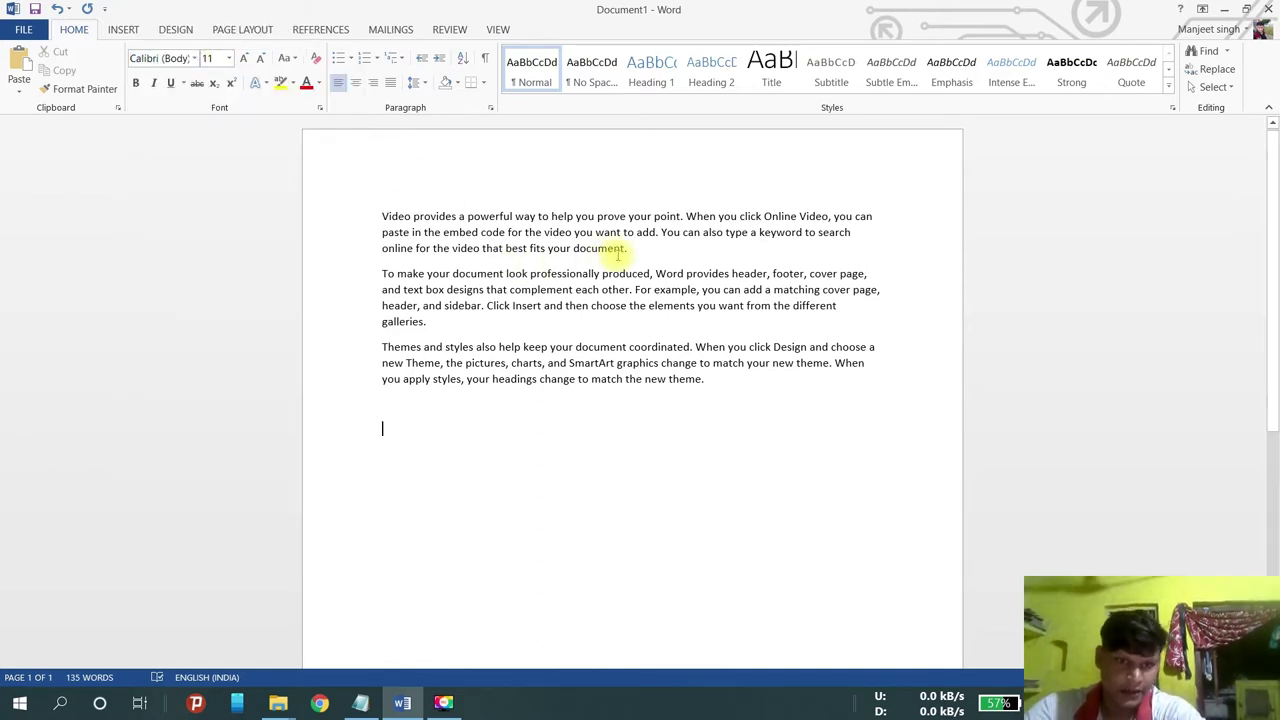
Step: Set the first sample paragraph in Arial Black, leaving it selected
left_click_drag(381, 216, 589, 257)
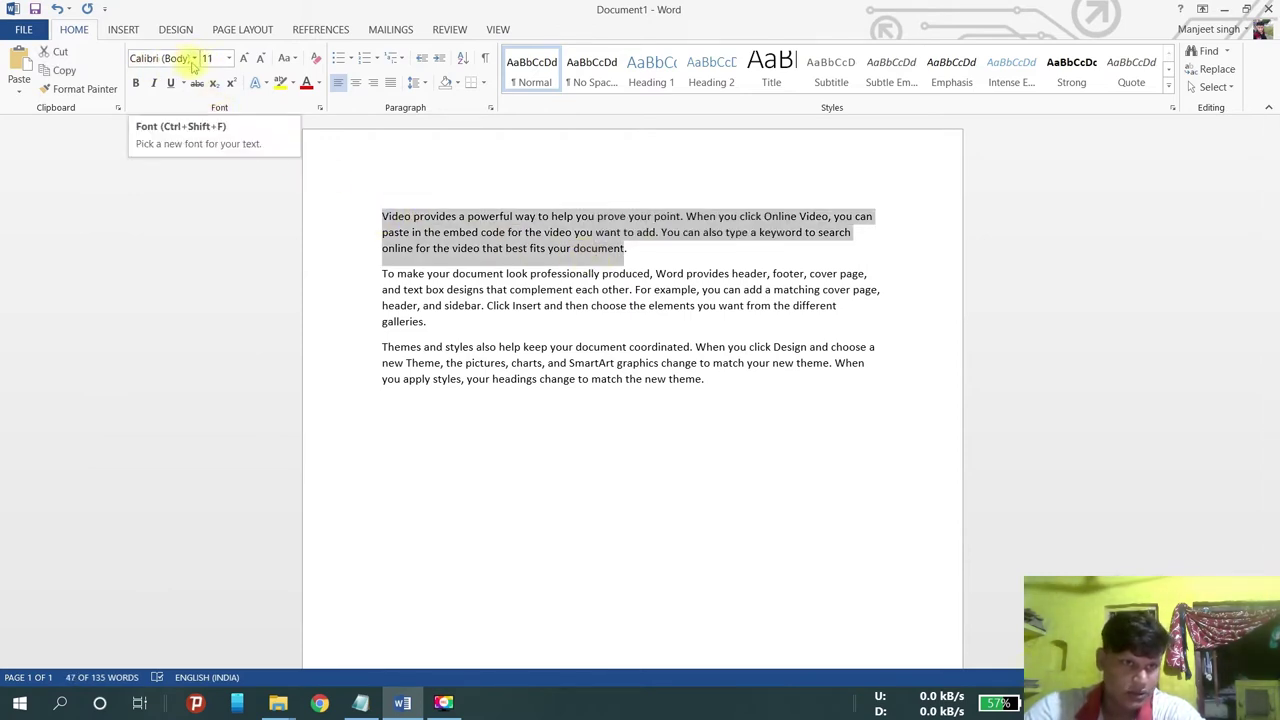
left_click(195, 59)
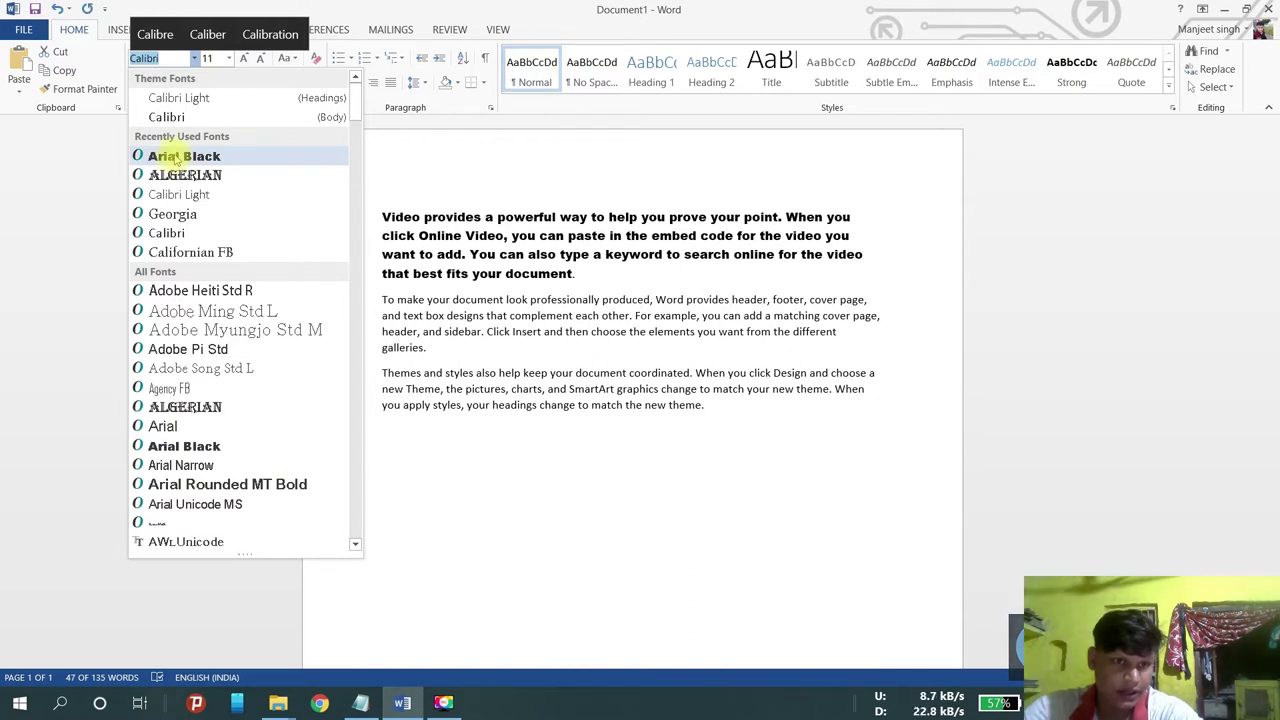
left_click(175, 157)
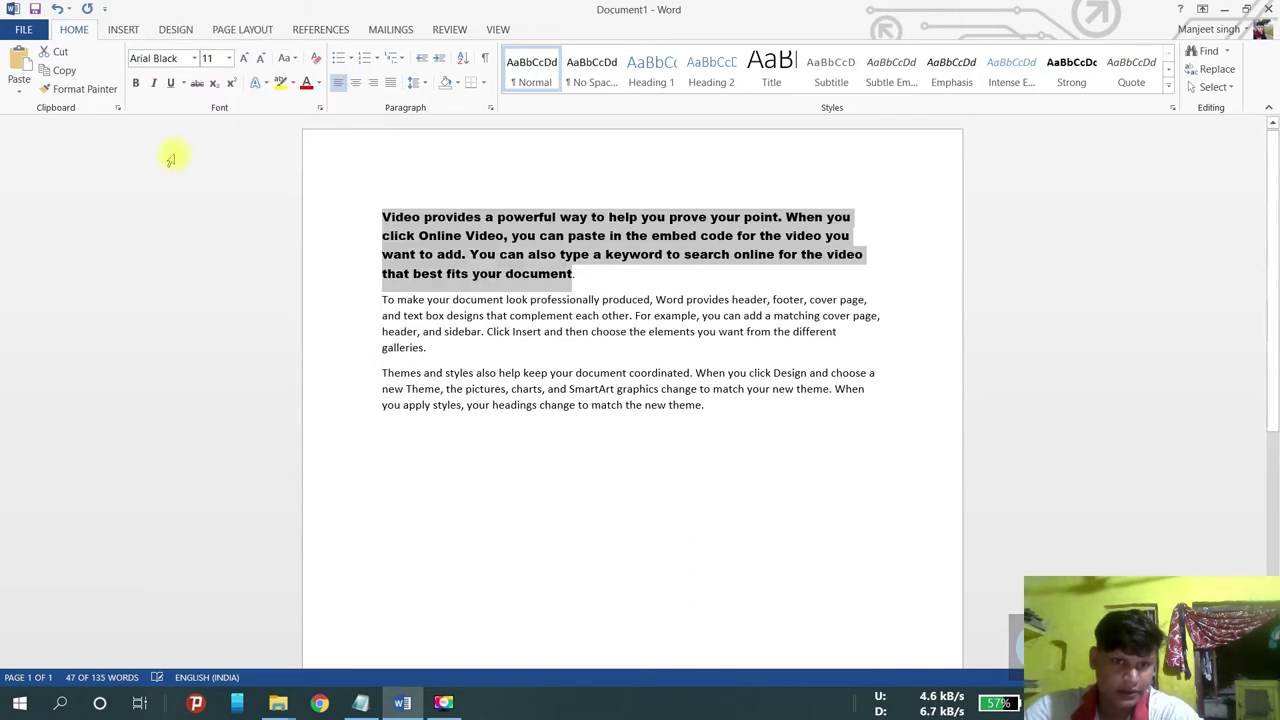
left_click(613, 273)
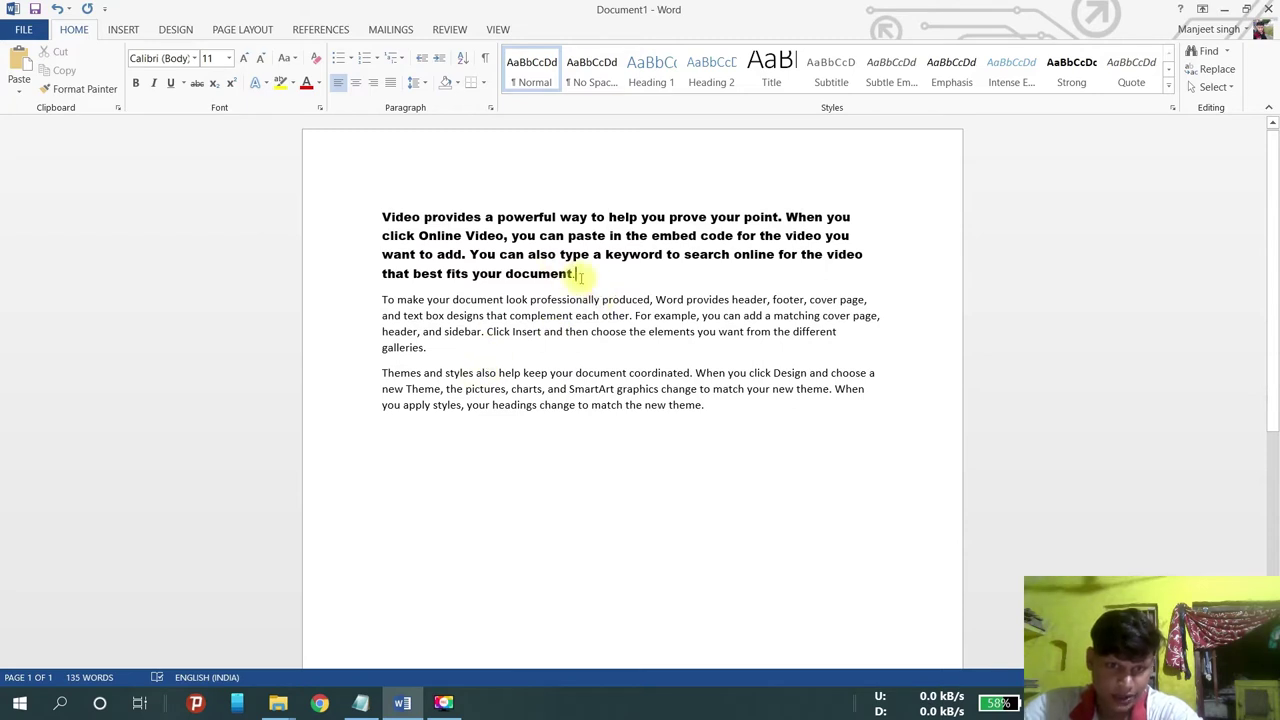
left_click_drag(580, 279, 388, 216)
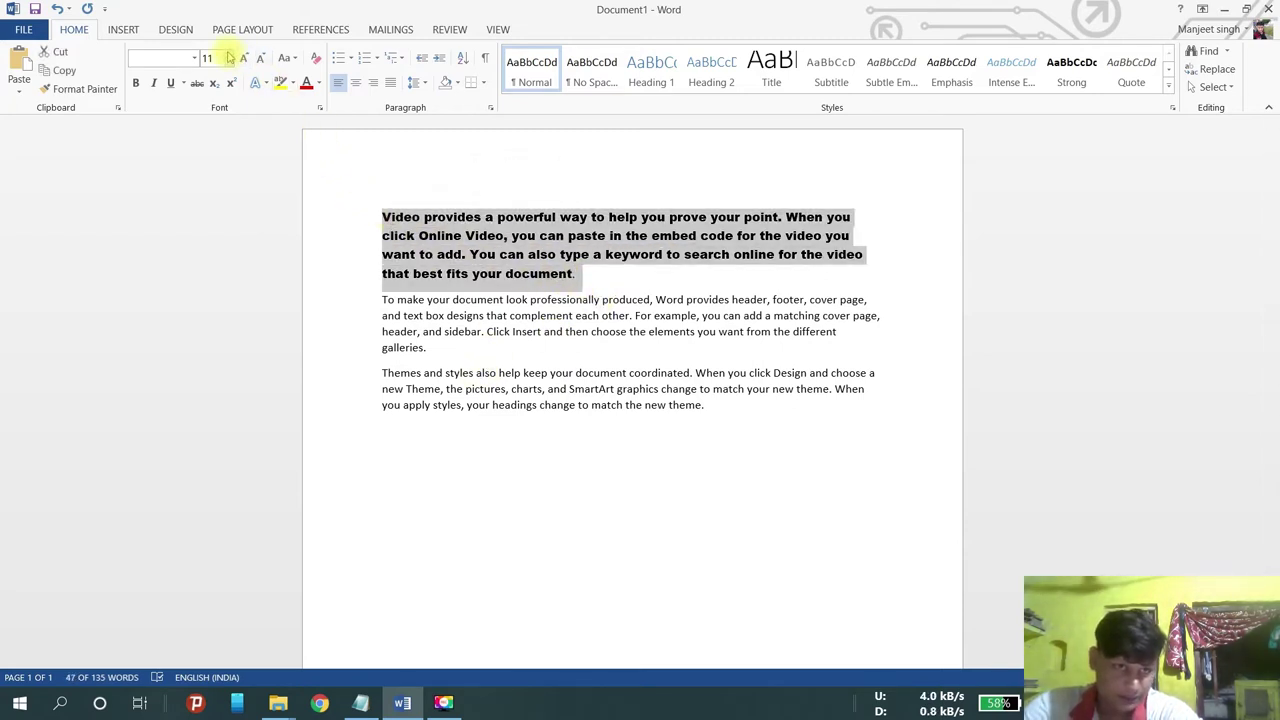
Step: Set the first paragraph's font size to 12
left_click(228, 58)
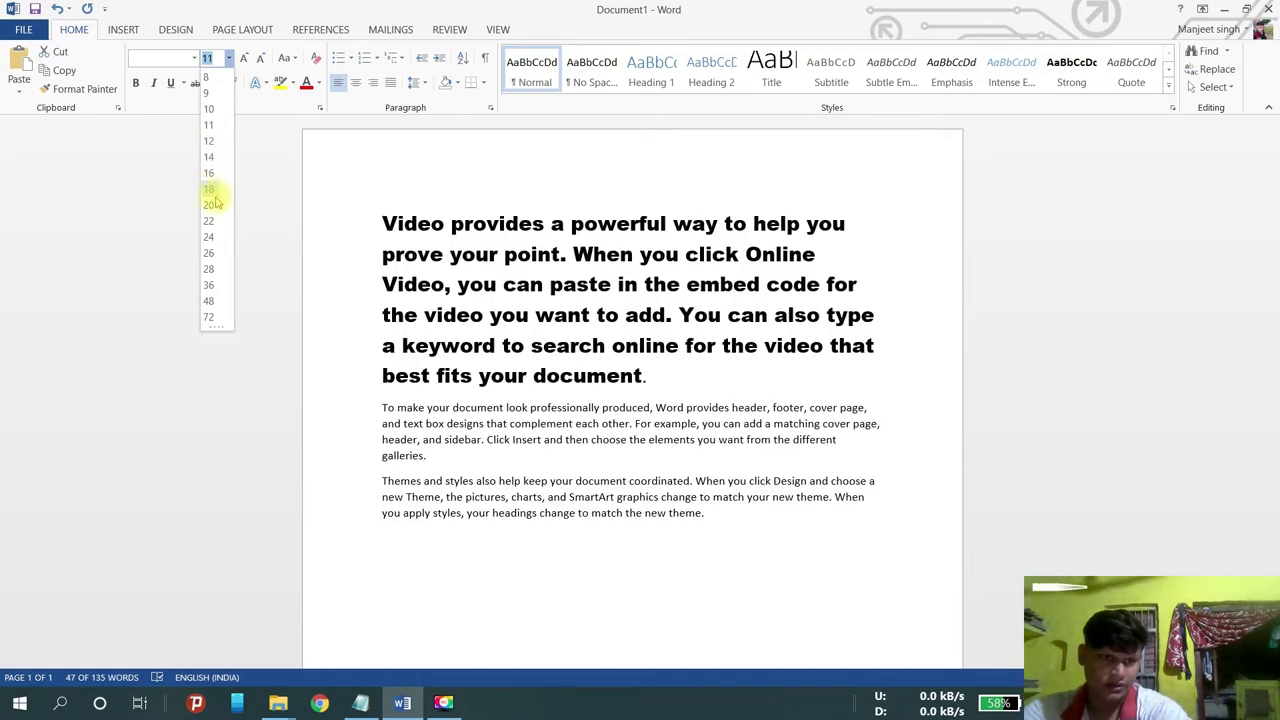
left_click(209, 141)
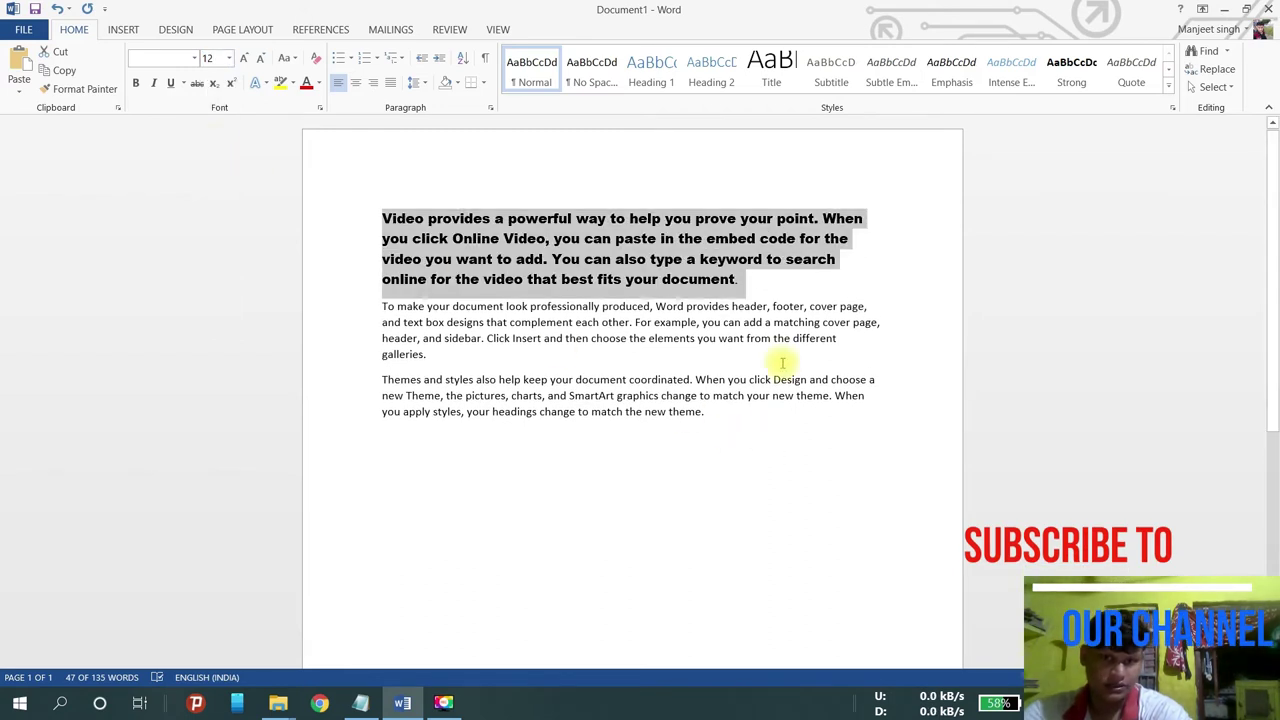
left_click(765, 287)
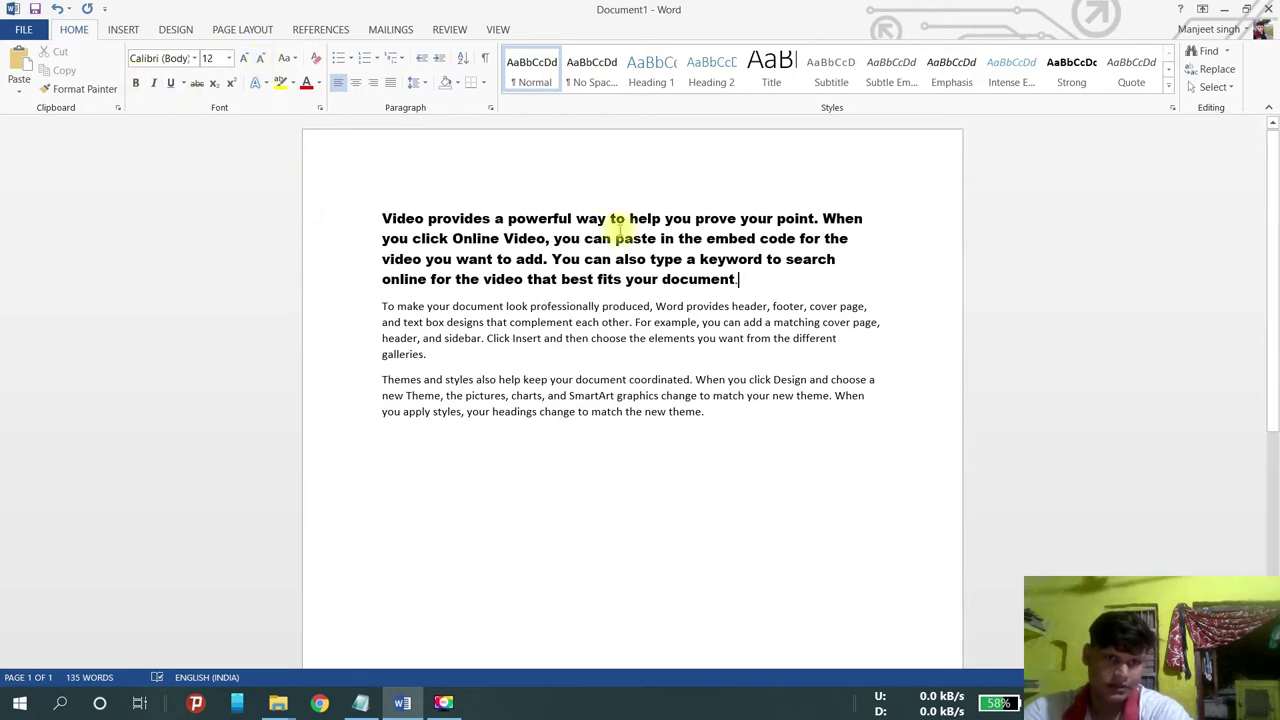
Step: Grow the first paragraph's font twice to 18 pt, then shrink it back to 12 pt
left_click_drag(740, 279, 375, 228)
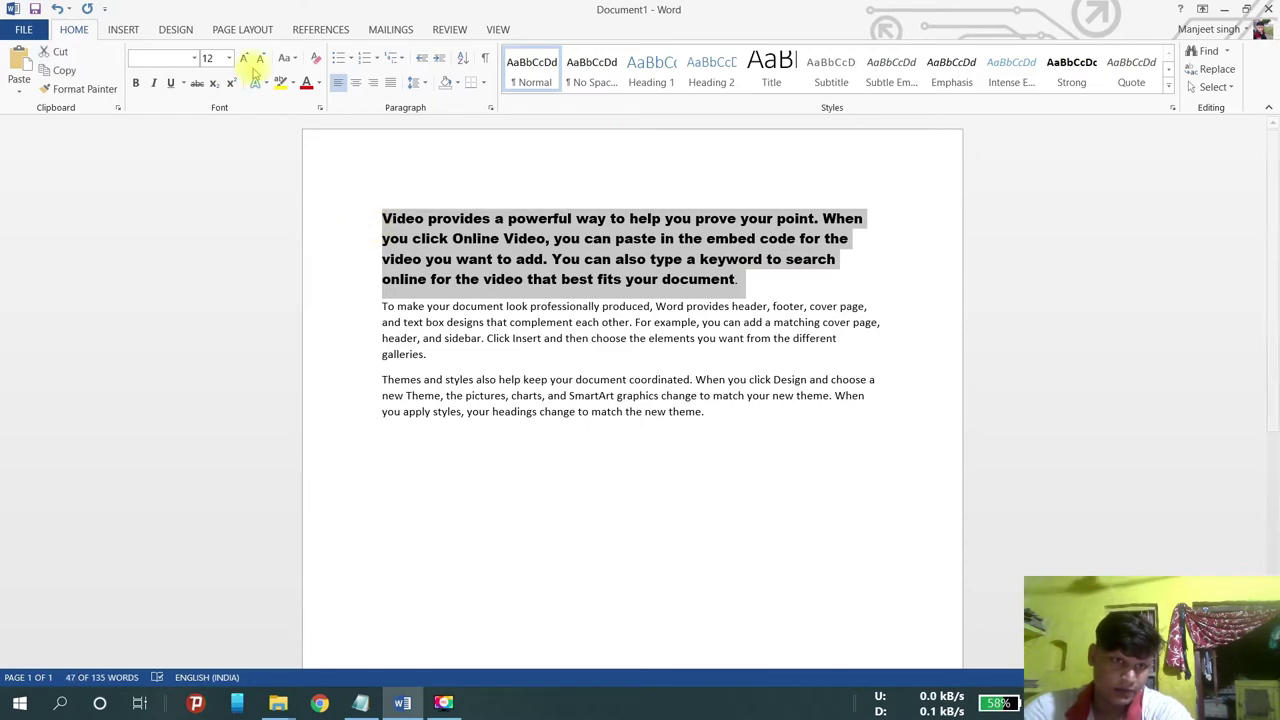
left_click(246, 58)
left_click(246, 58)
left_click(246, 58)
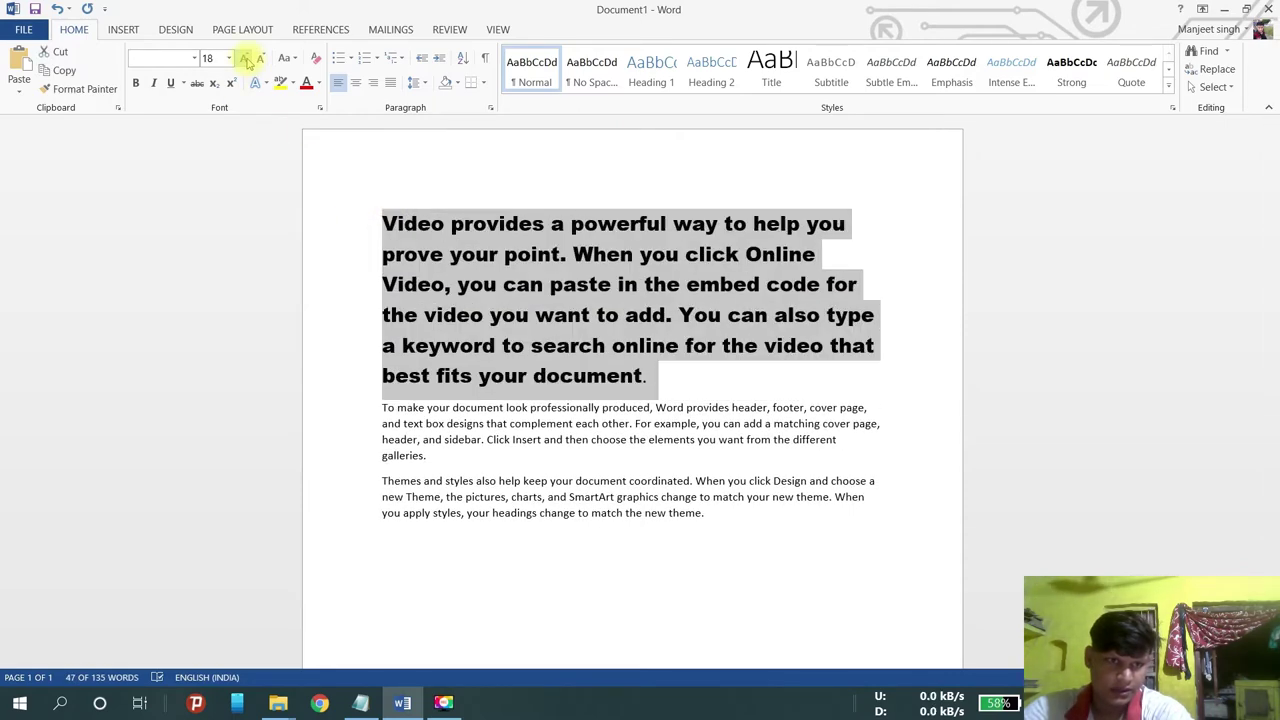
left_click(259, 58)
left_click(259, 58)
left_click(259, 58)
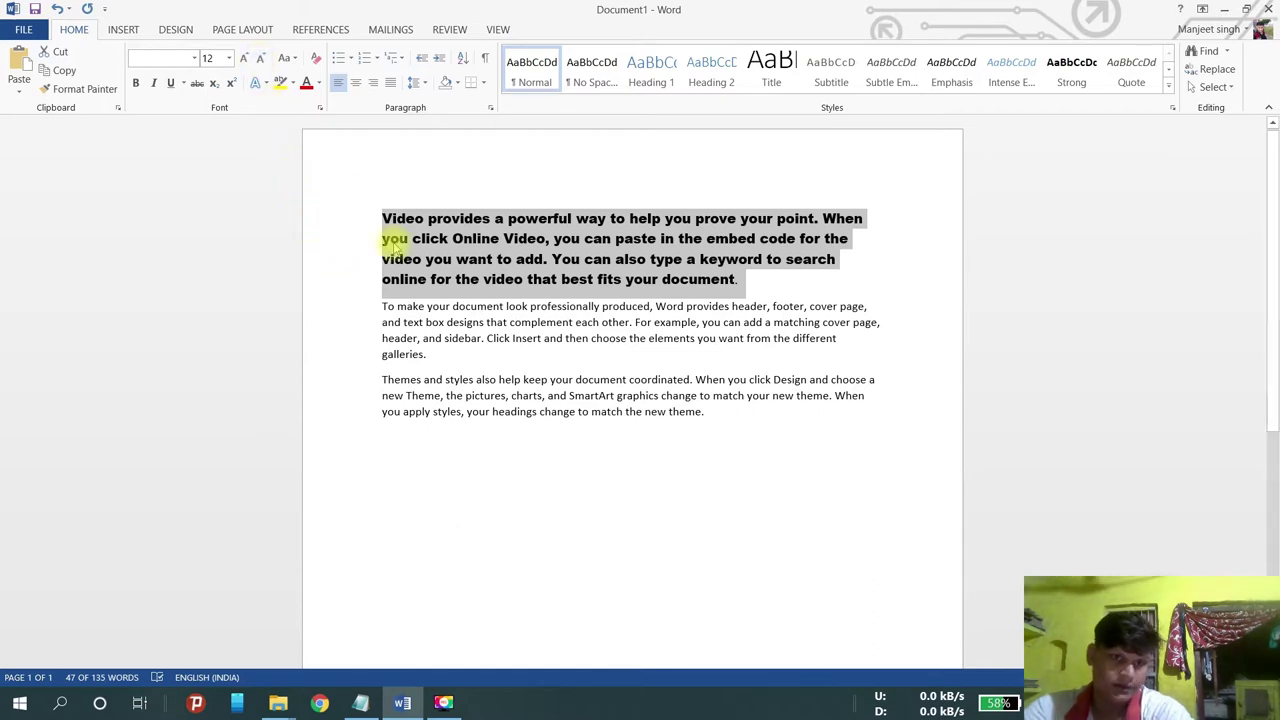
left_click(502, 358)
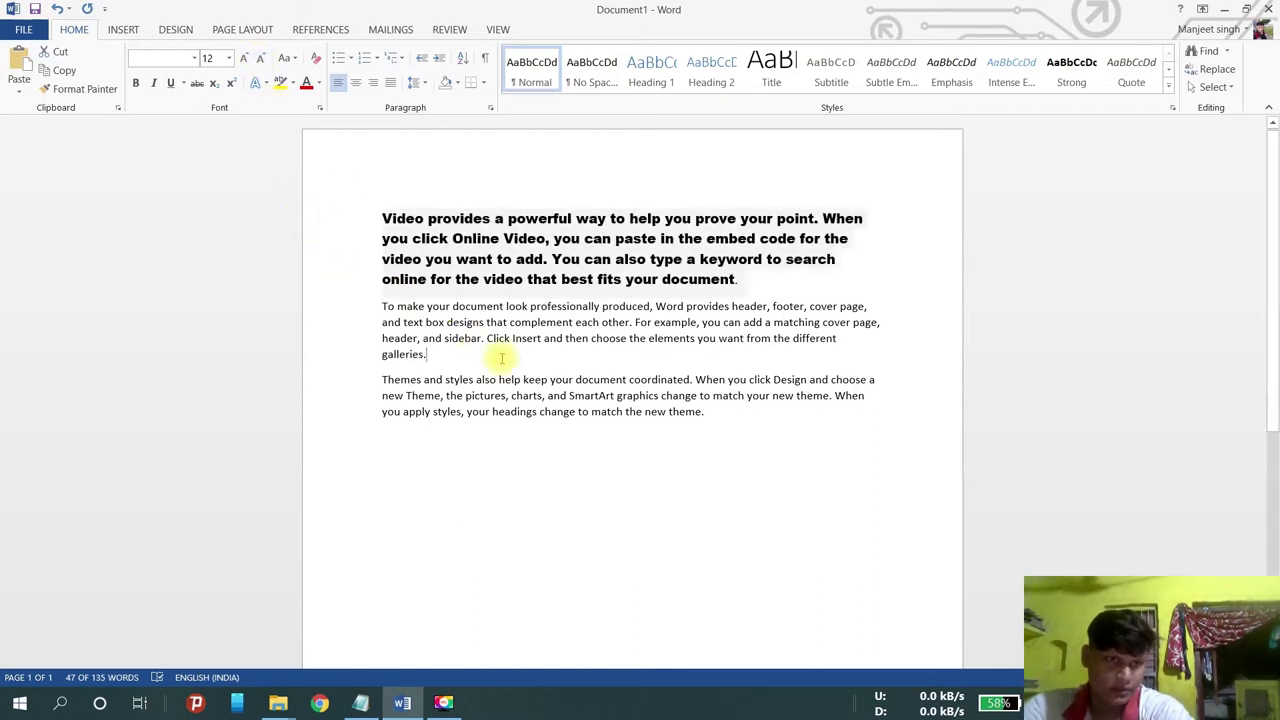
left_click(289, 60)
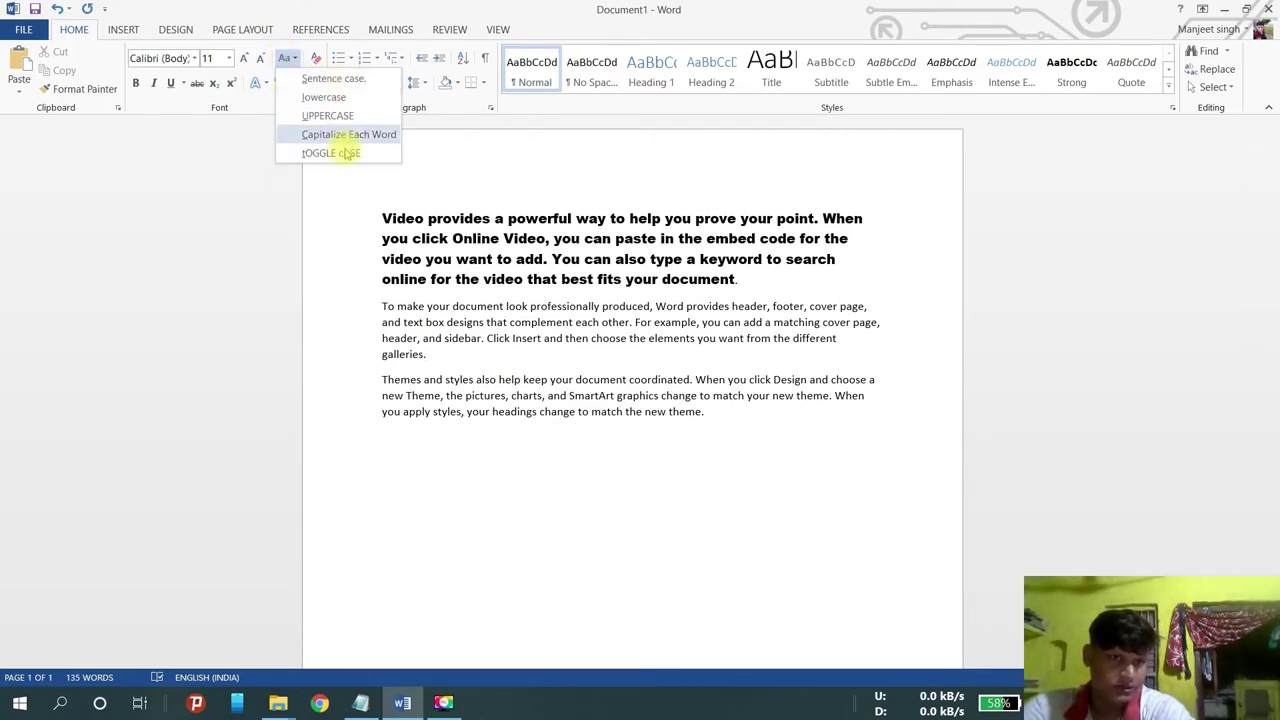
Step: Select 'To make your document look professionally produced' in the second paragraph for case changes
left_click(360, 267)
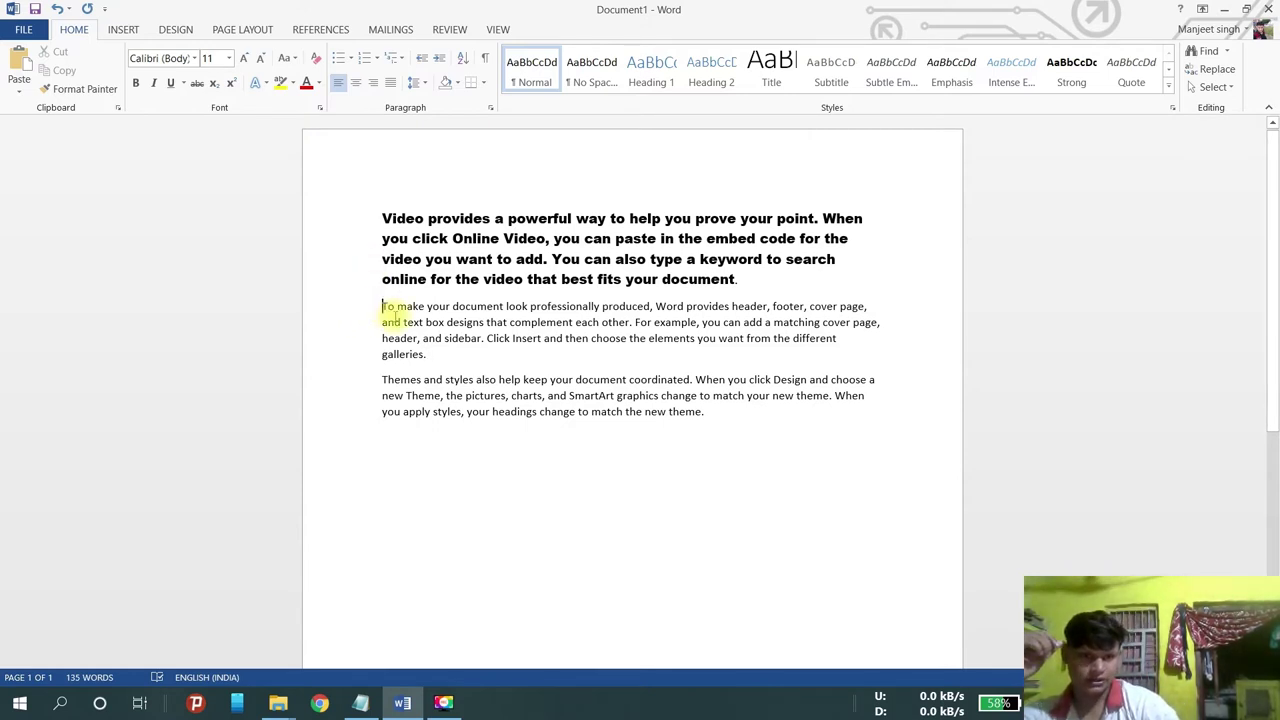
left_click_drag(383, 305, 425, 355)
left_click_drag(382, 306, 820, 322)
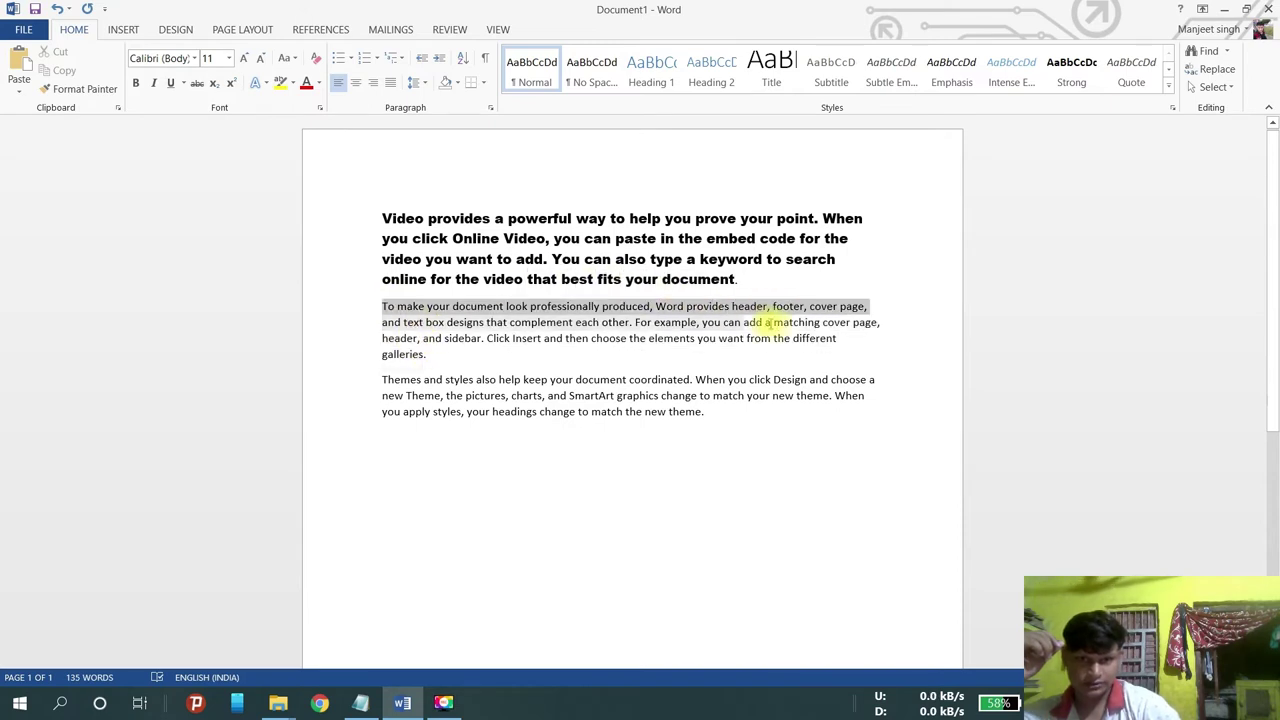
left_click(563, 378)
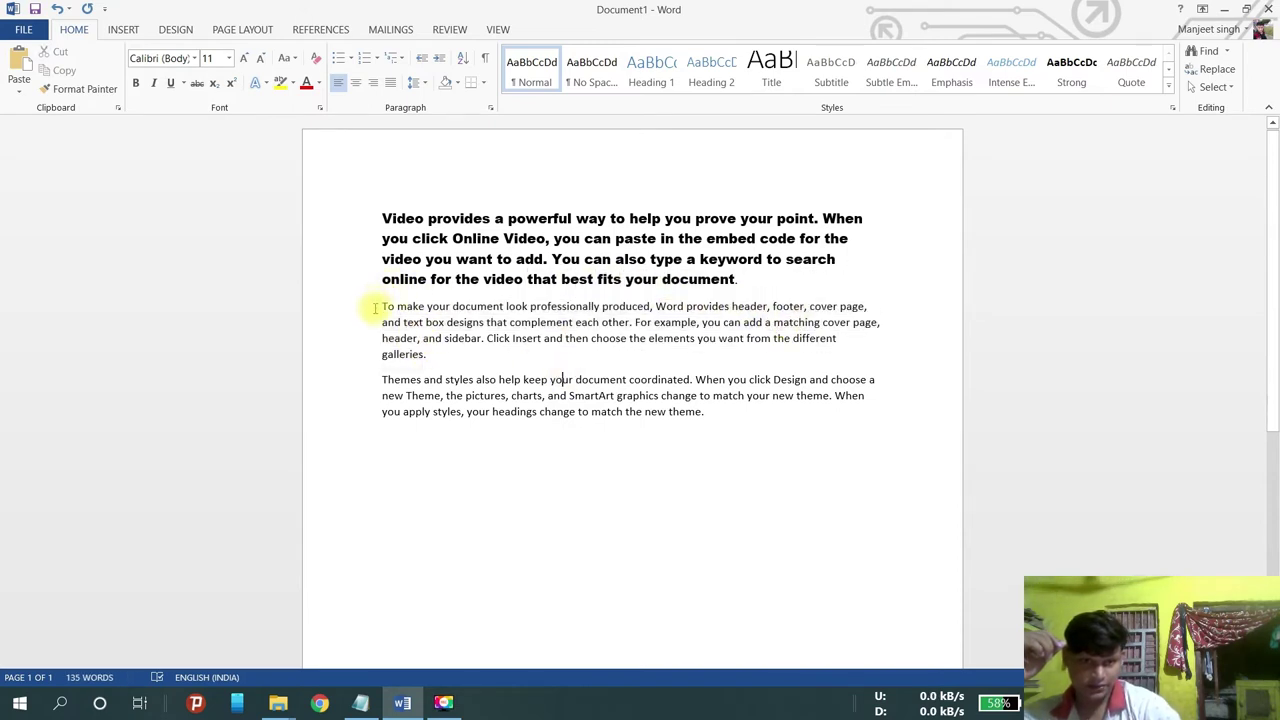
left_click_drag(383, 307, 762, 311)
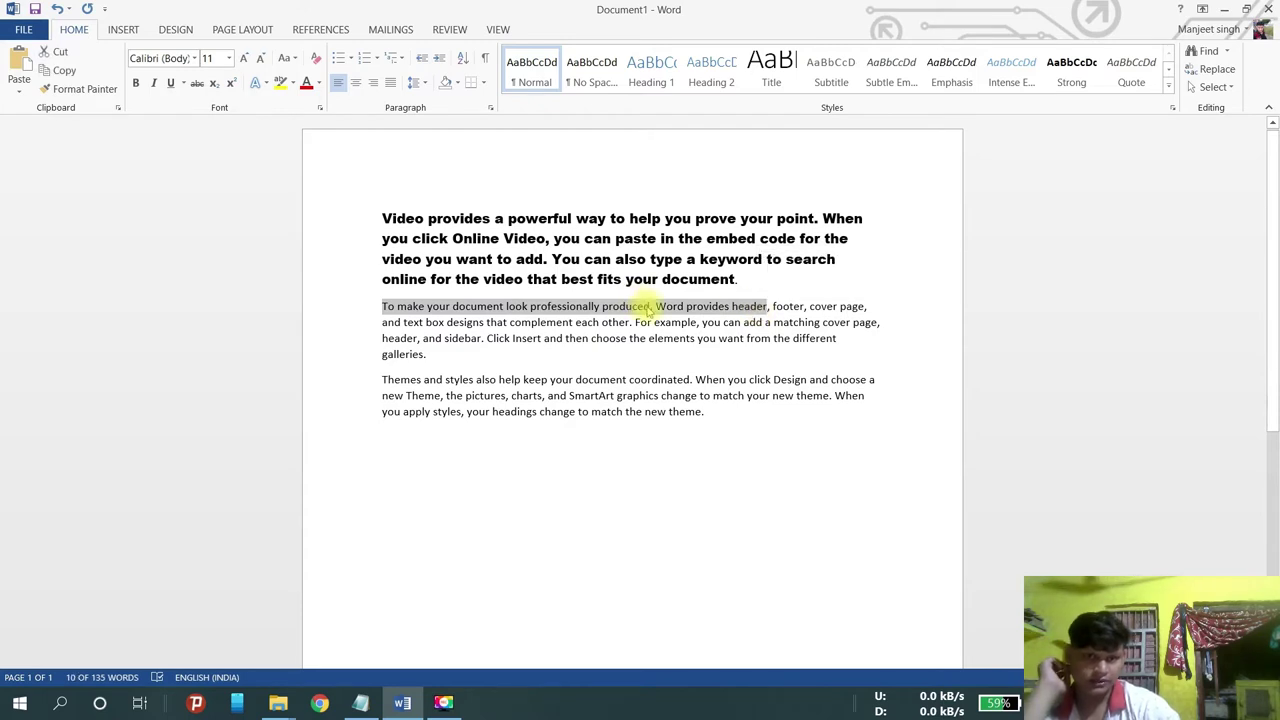
right_click(650, 310)
left_click_drag(648, 310, 386, 305)
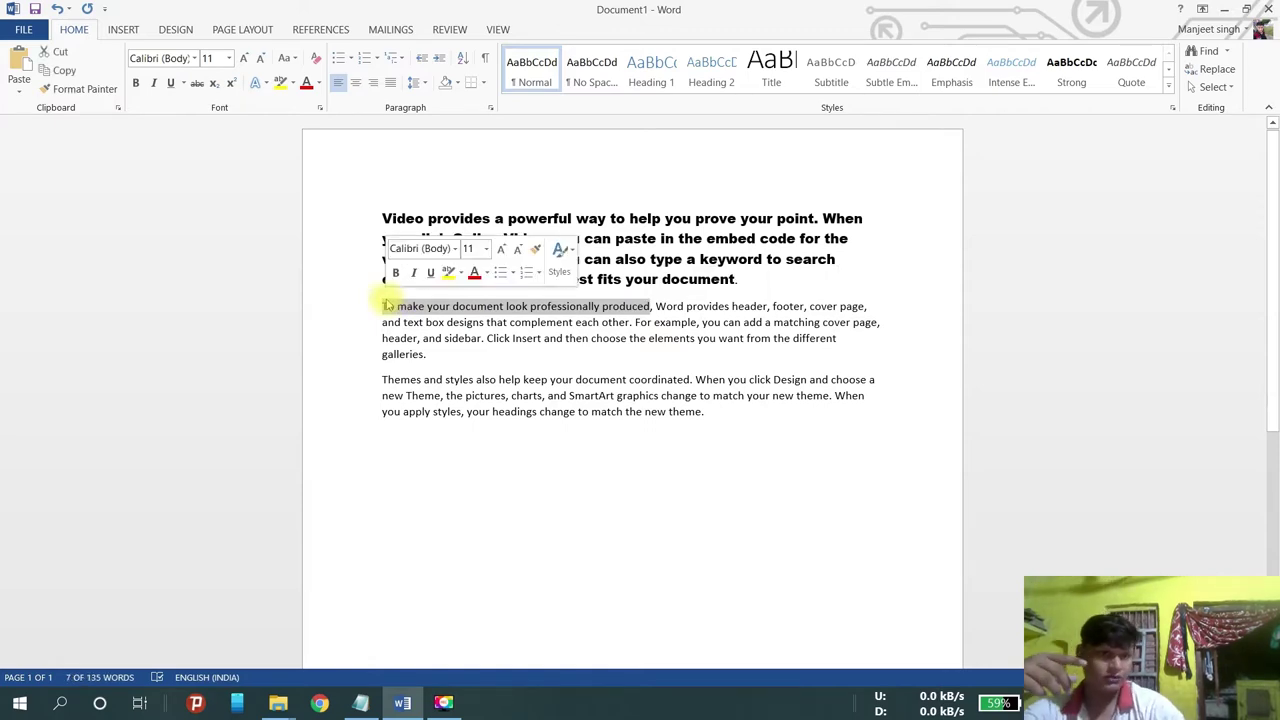
scroll(457, 329, "up", 3, "ctrl")
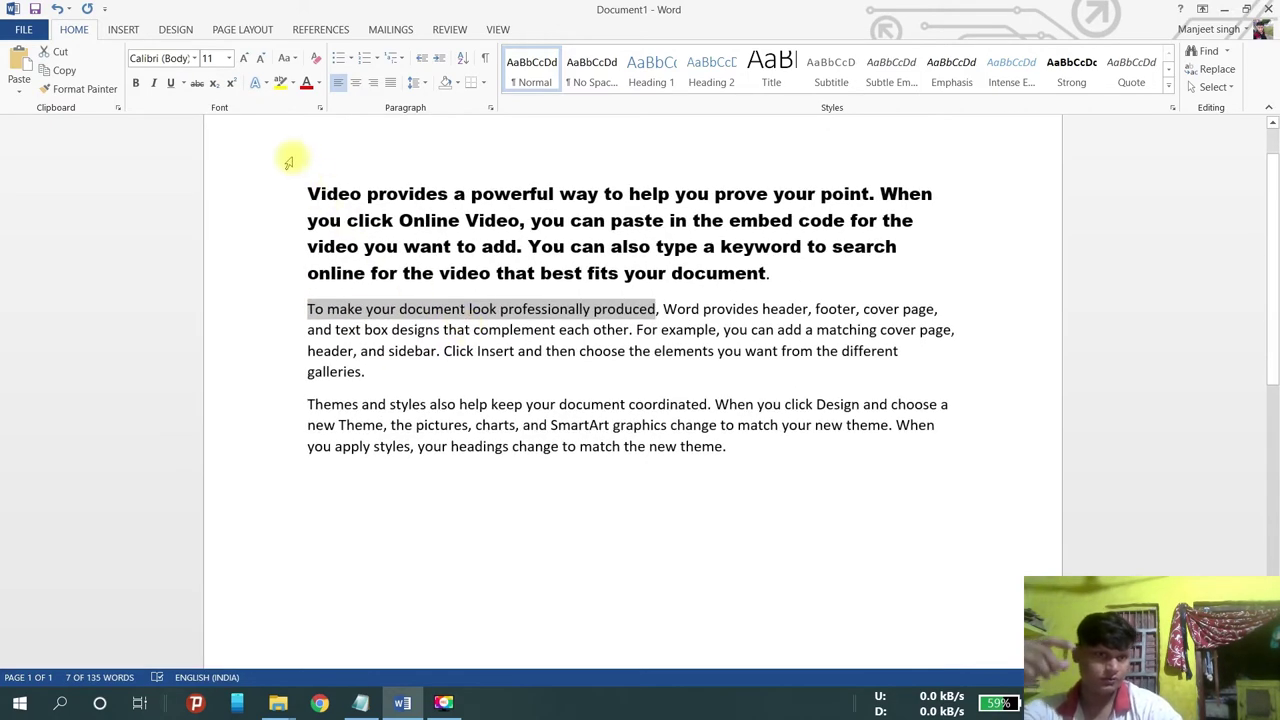
left_click(295, 60)
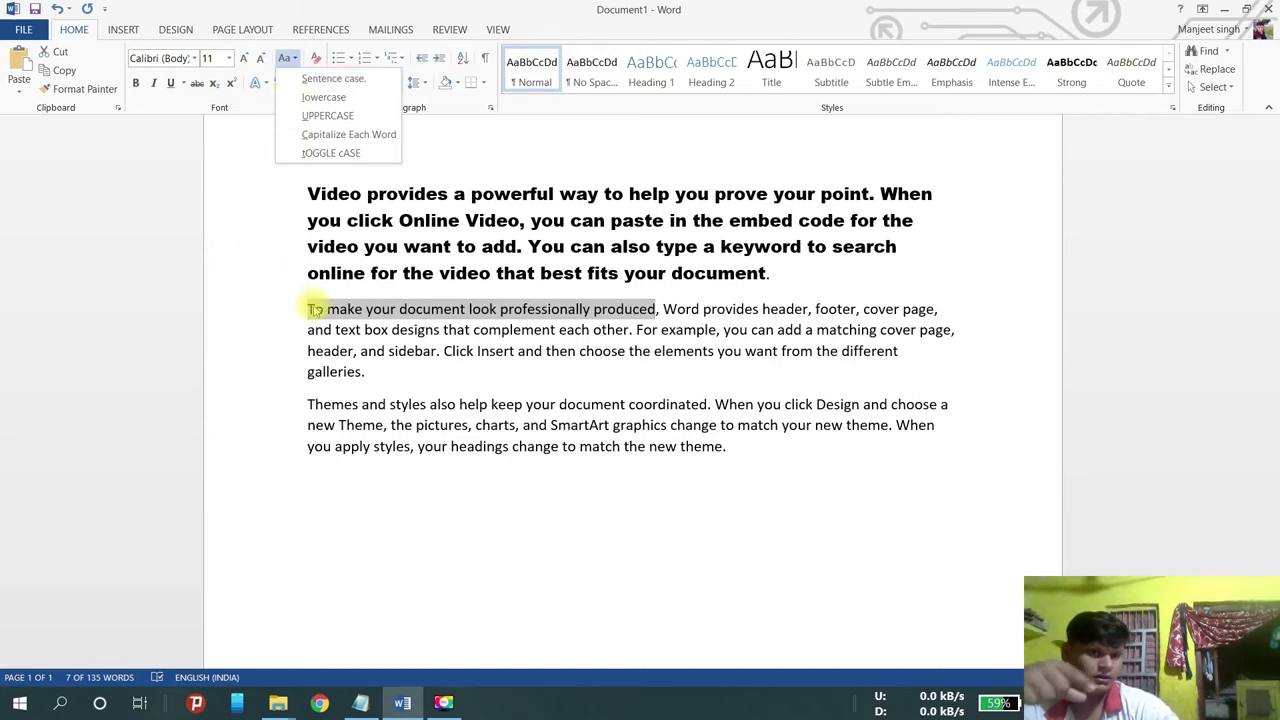
Step: Retype the phrase's leading letter, ending with a lowercase 't'
left_click(314, 309)
left_click(314, 309)
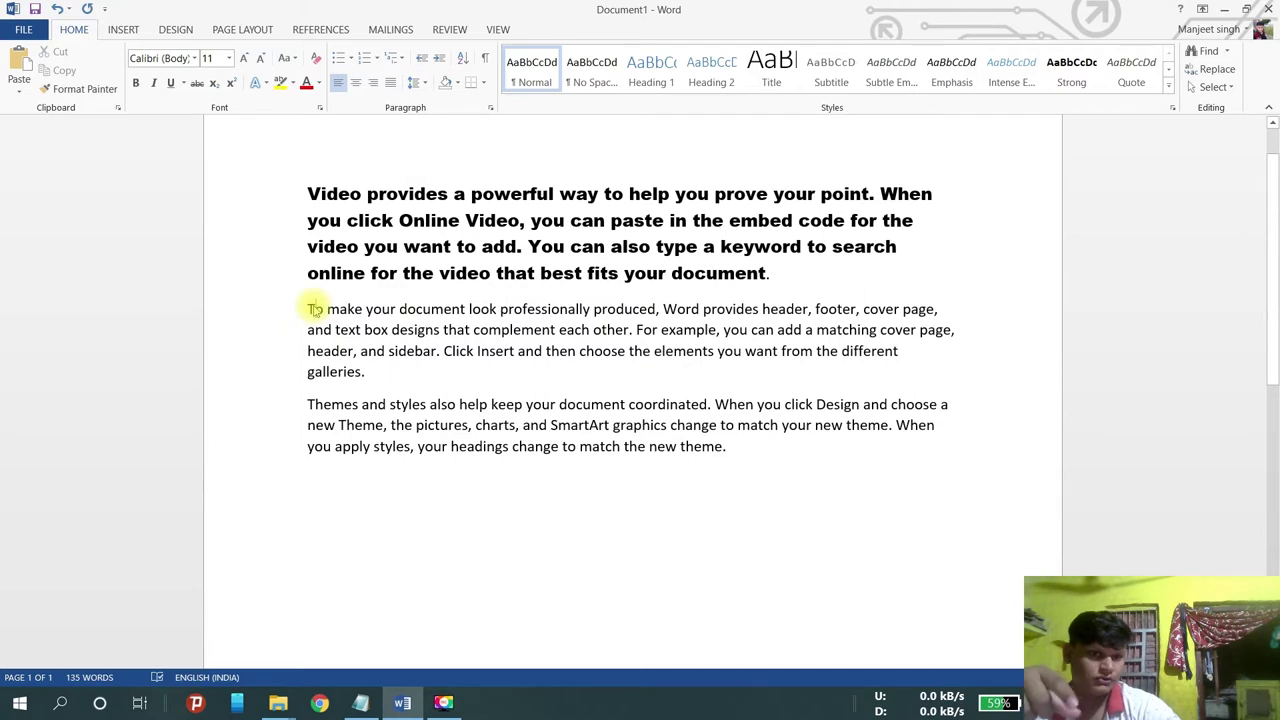
key("BackSpace")
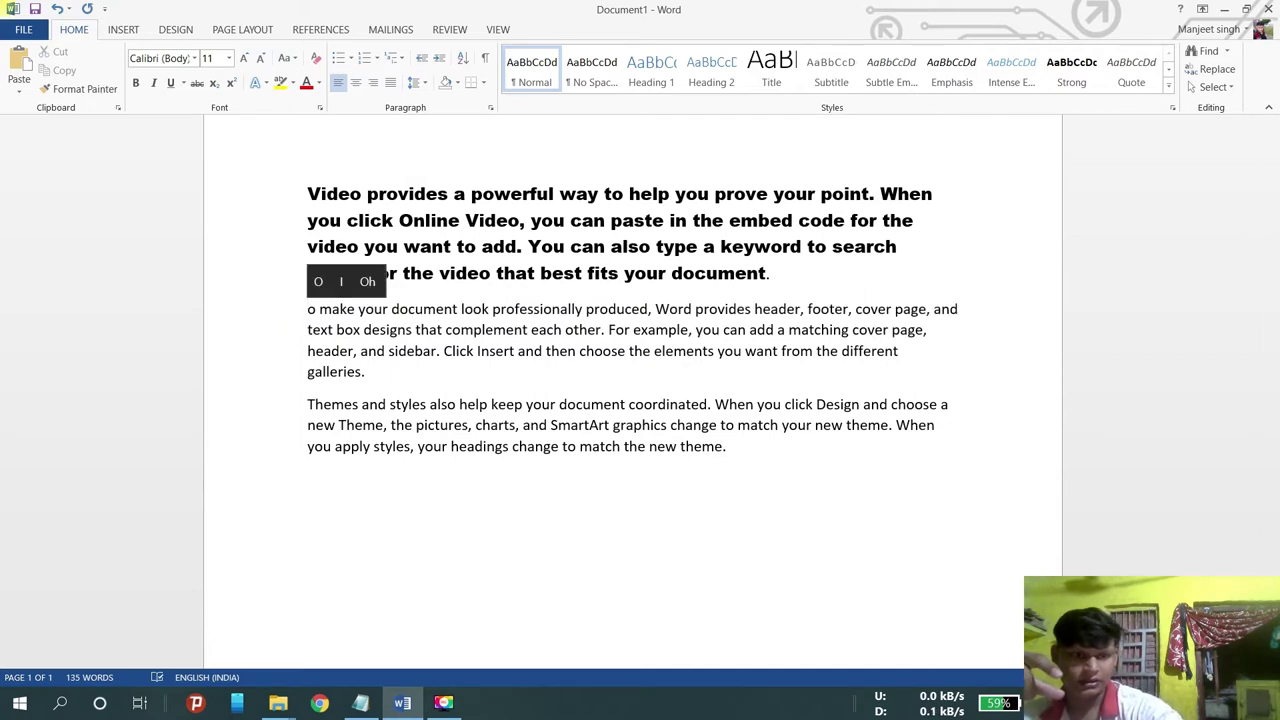
type("T")
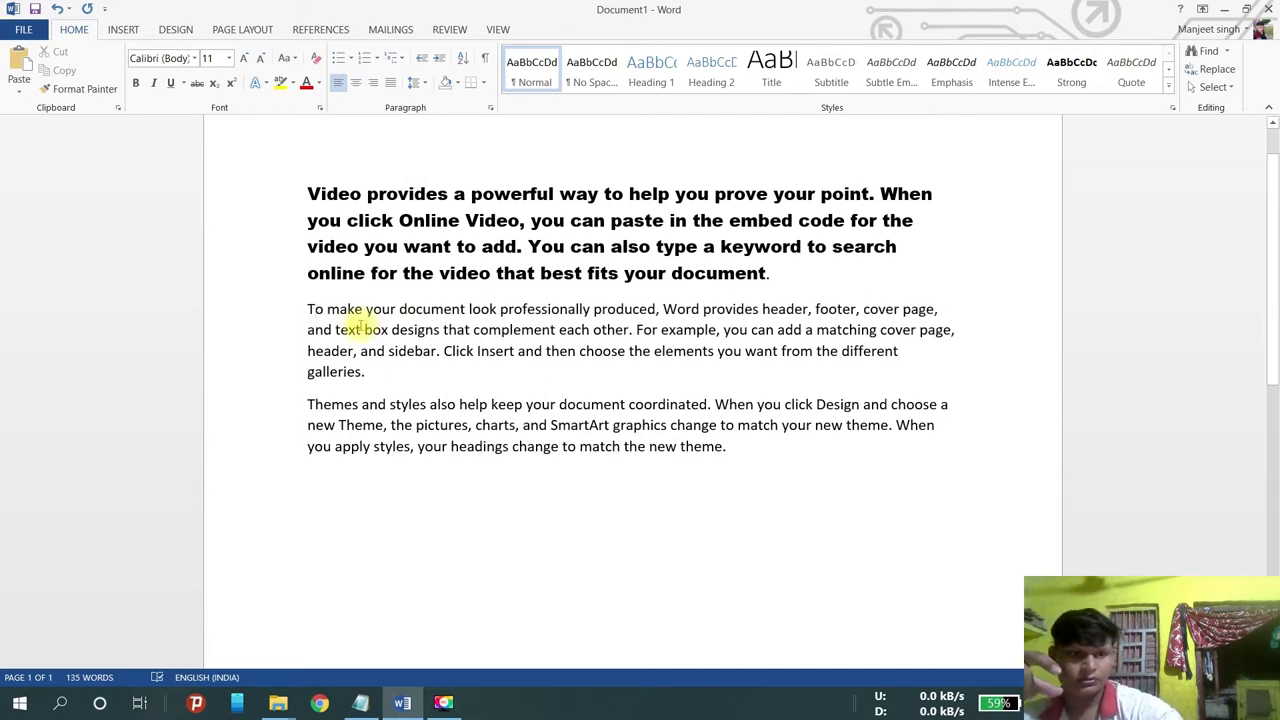
key("BackSpace")
type("t")
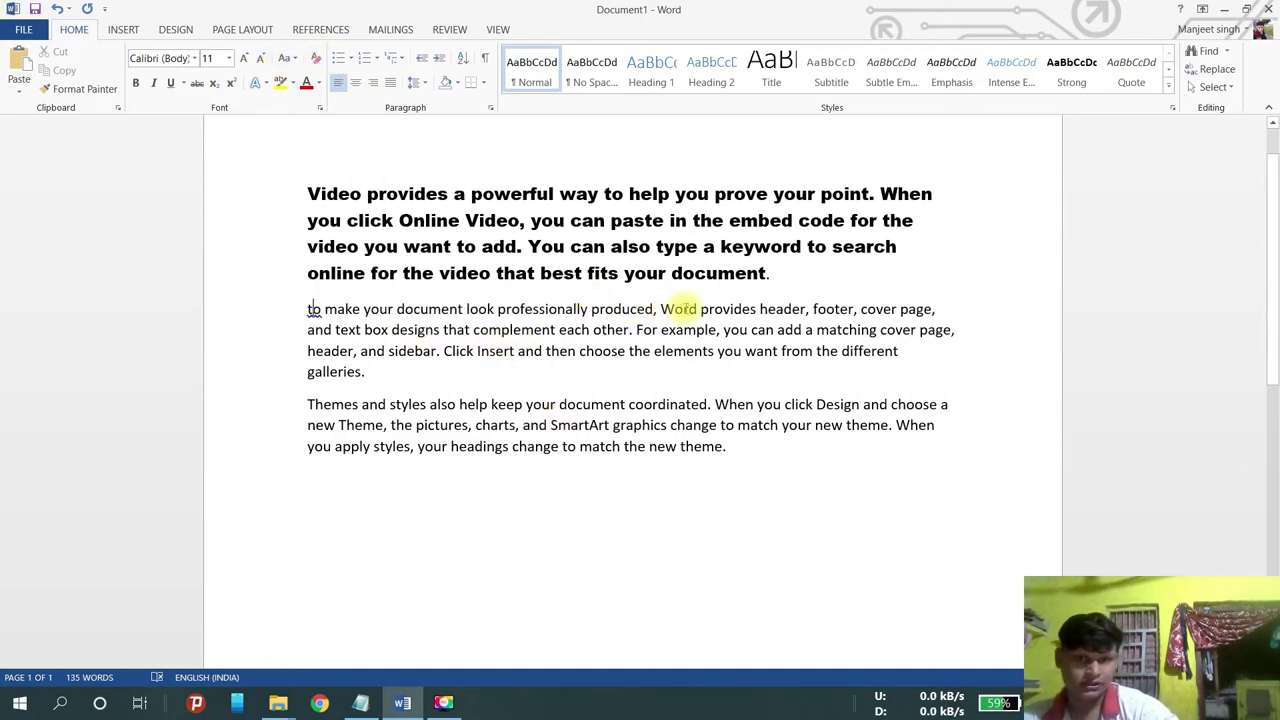
Step: Apply Sentence case to 'to make your document look professionally produced' and reselect it
left_click_drag(654, 309, 307, 311)
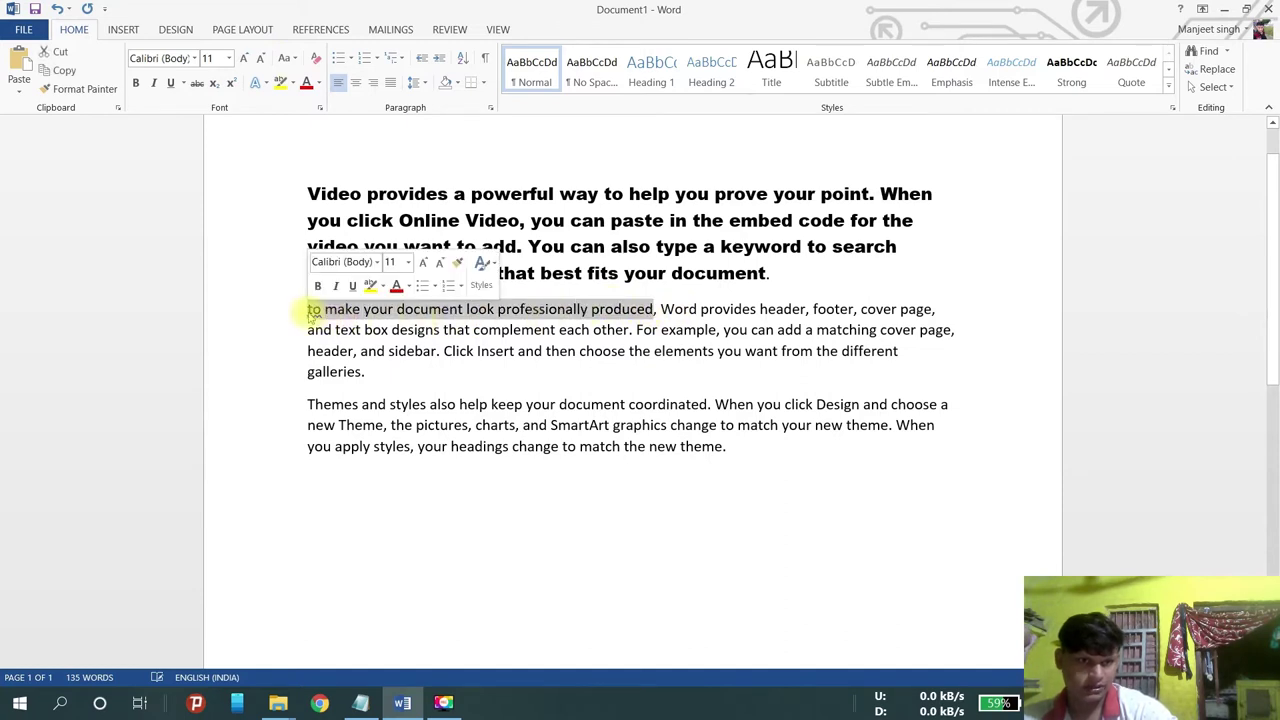
left_click(288, 58)
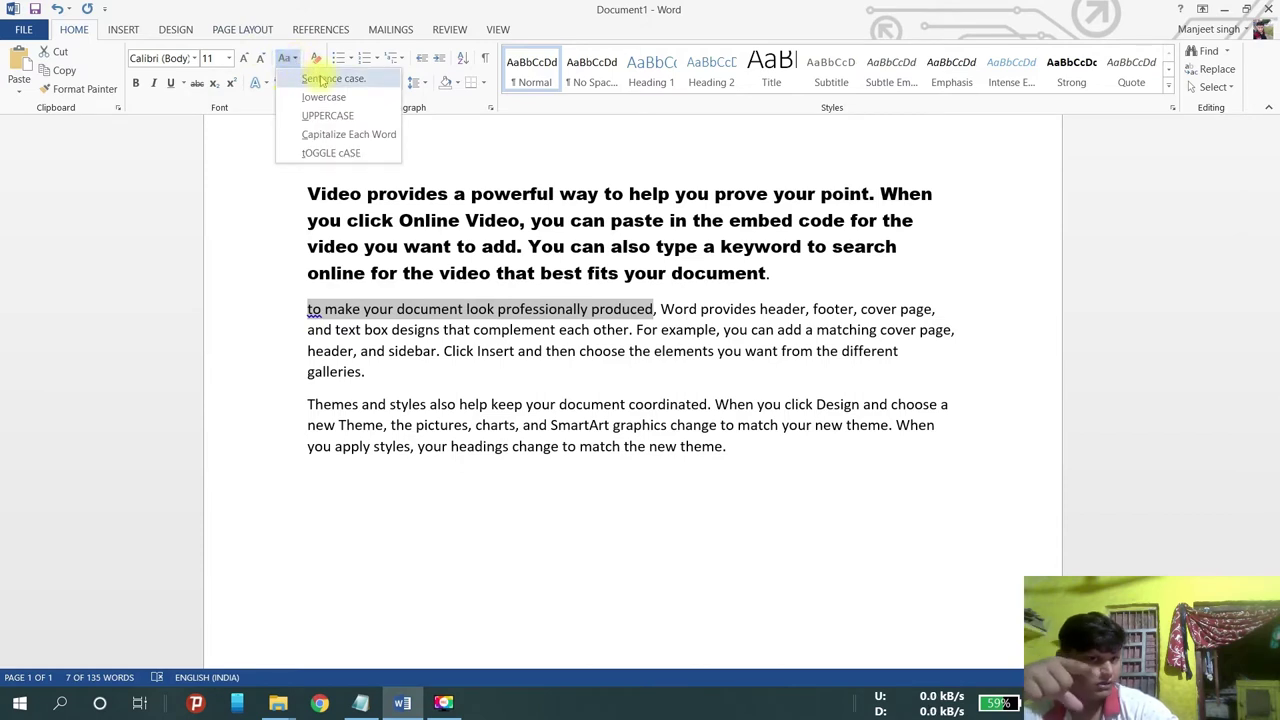
left_click(322, 80)
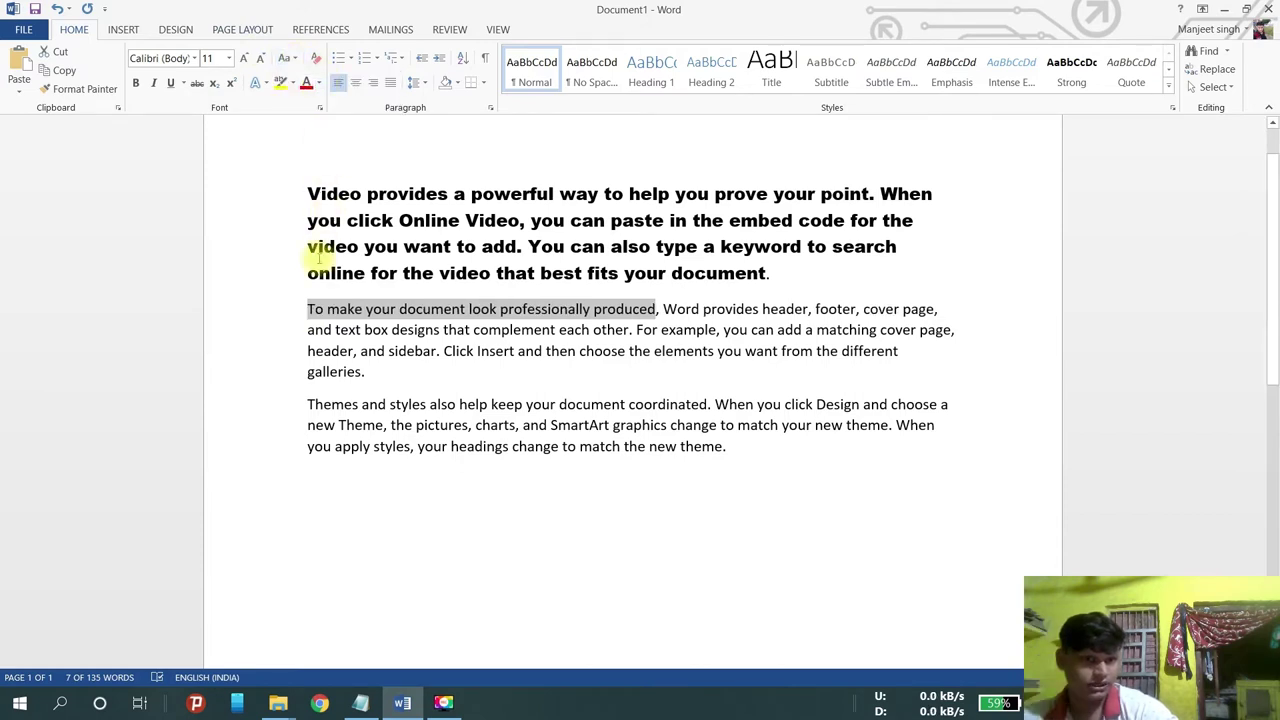
left_click(298, 318)
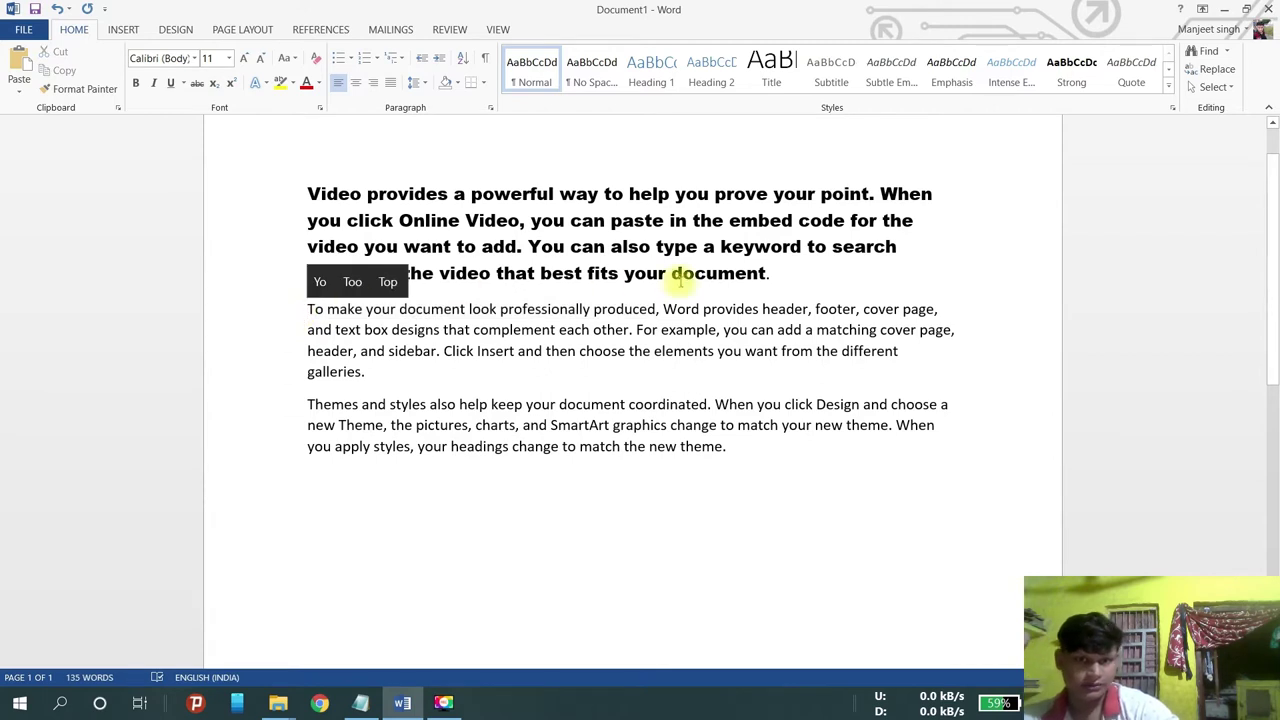
left_click_drag(657, 309, 311, 313)
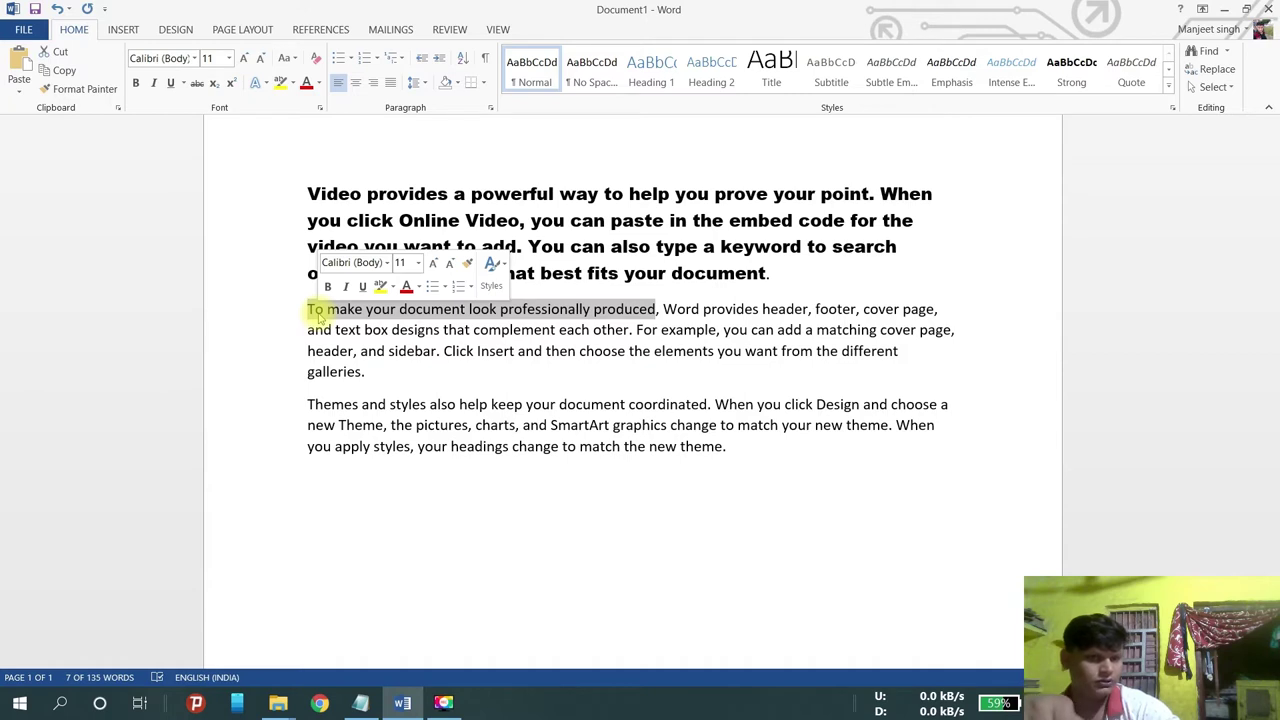
Step: Switch the opening phrase to lowercase, then UPPERCASE, then back to lowercase
left_click(288, 58)
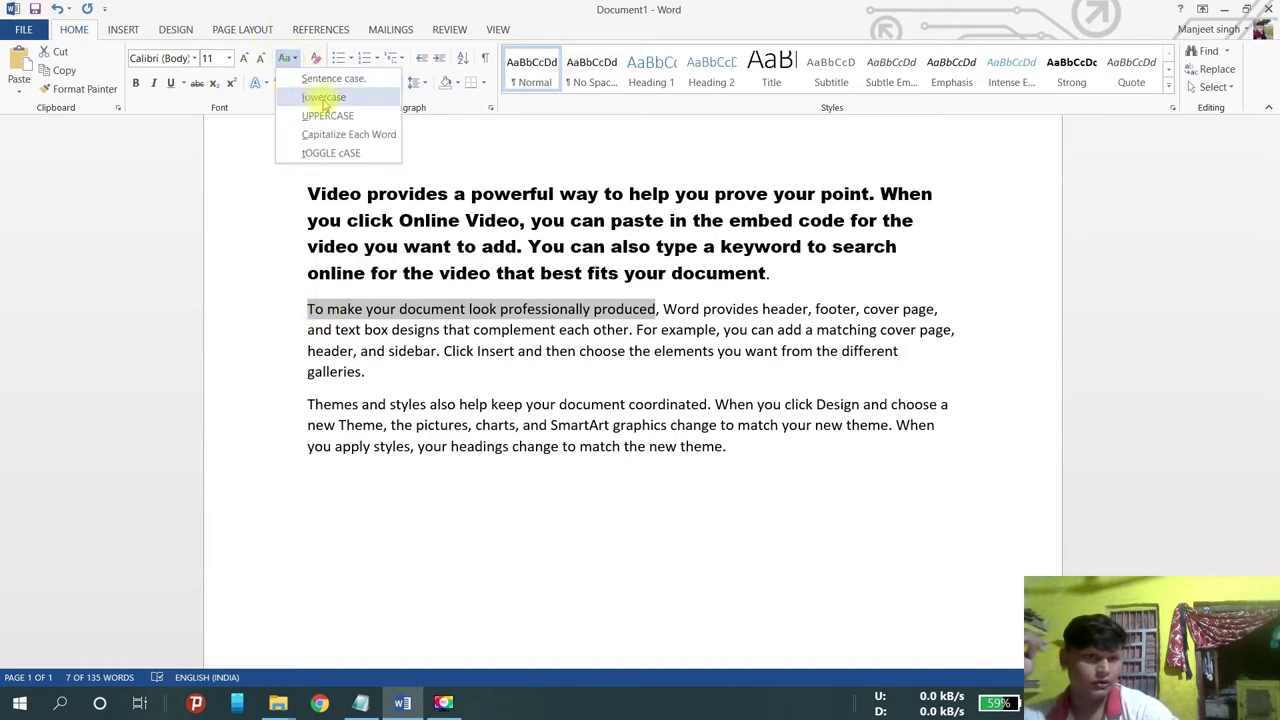
left_click(324, 100)
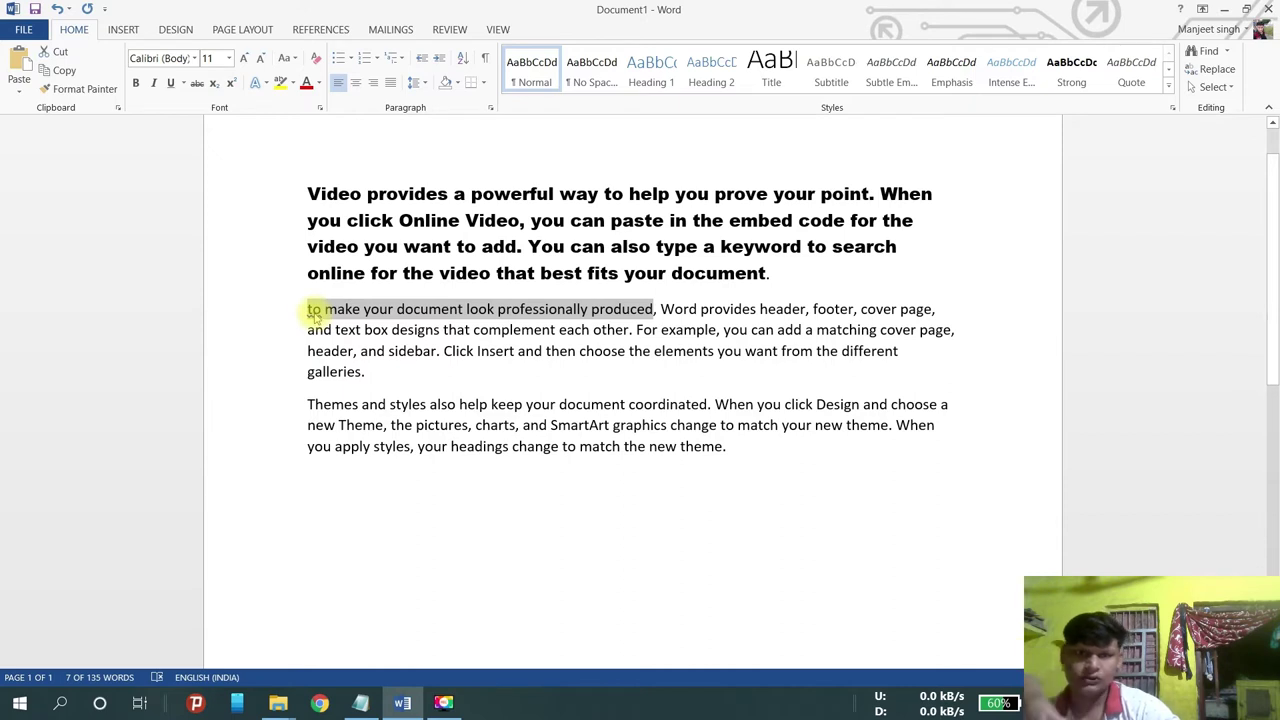
left_click(287, 58)
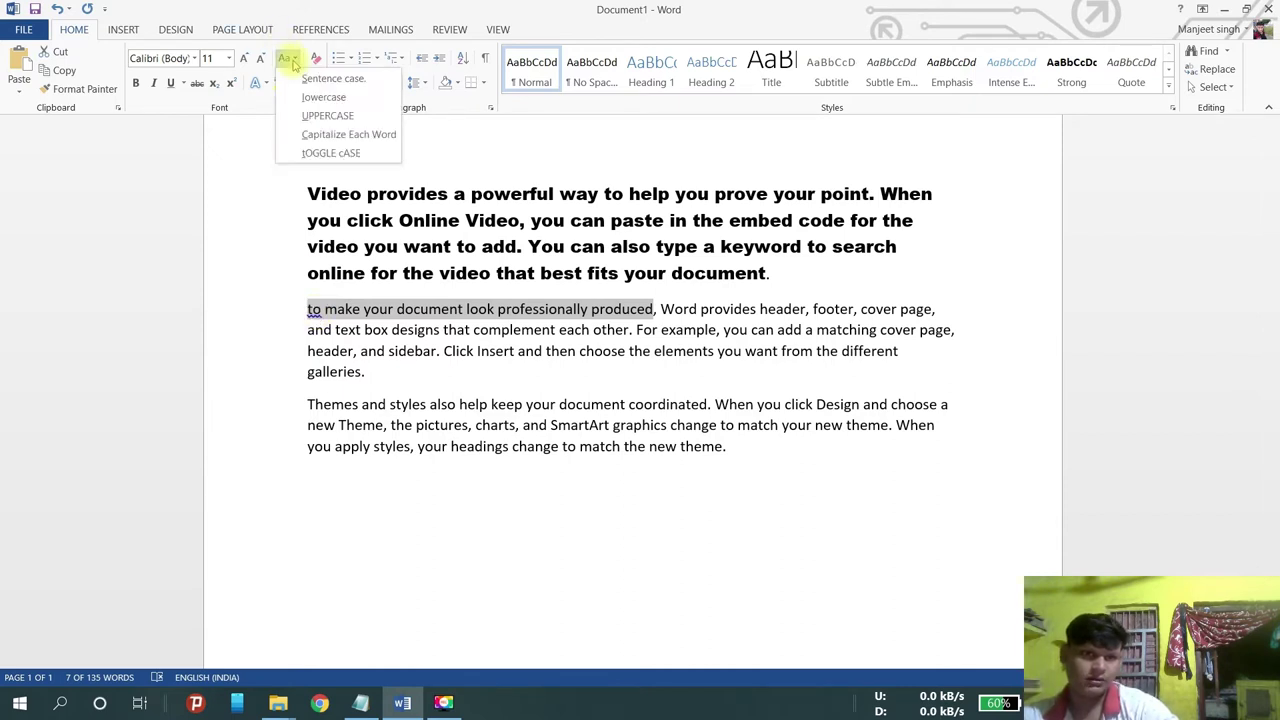
left_click(325, 116)
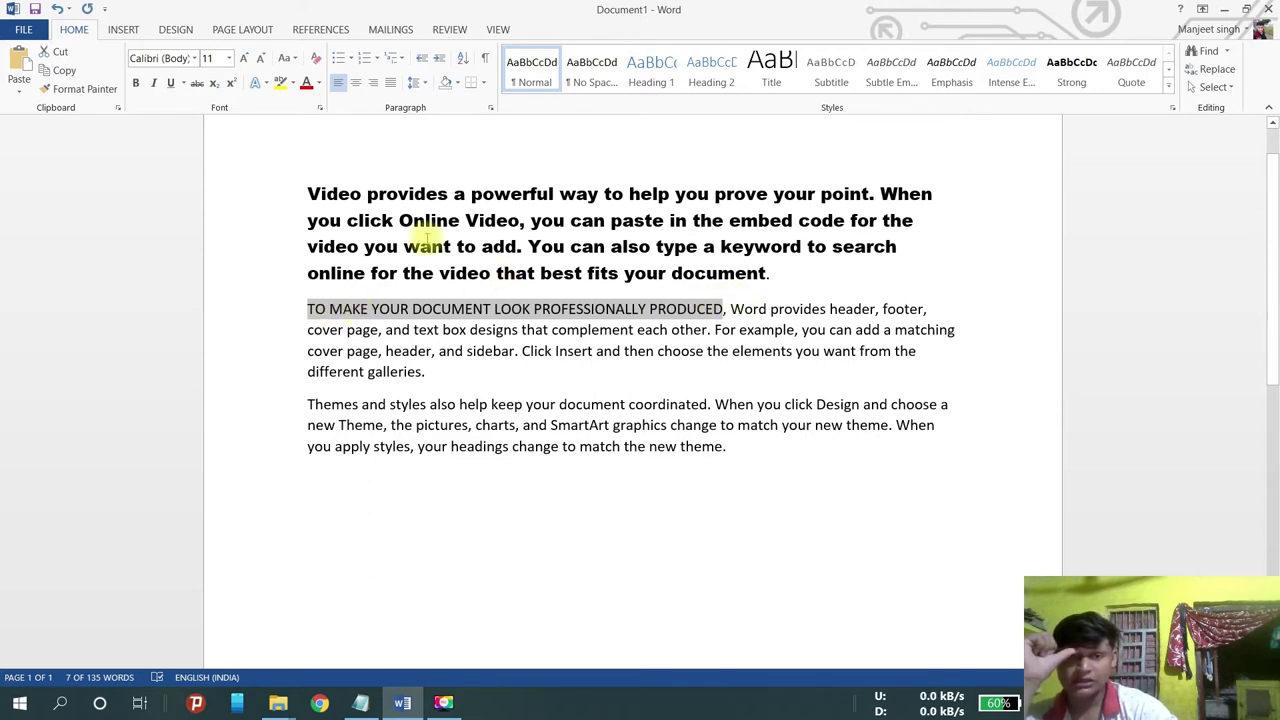
left_click(295, 62)
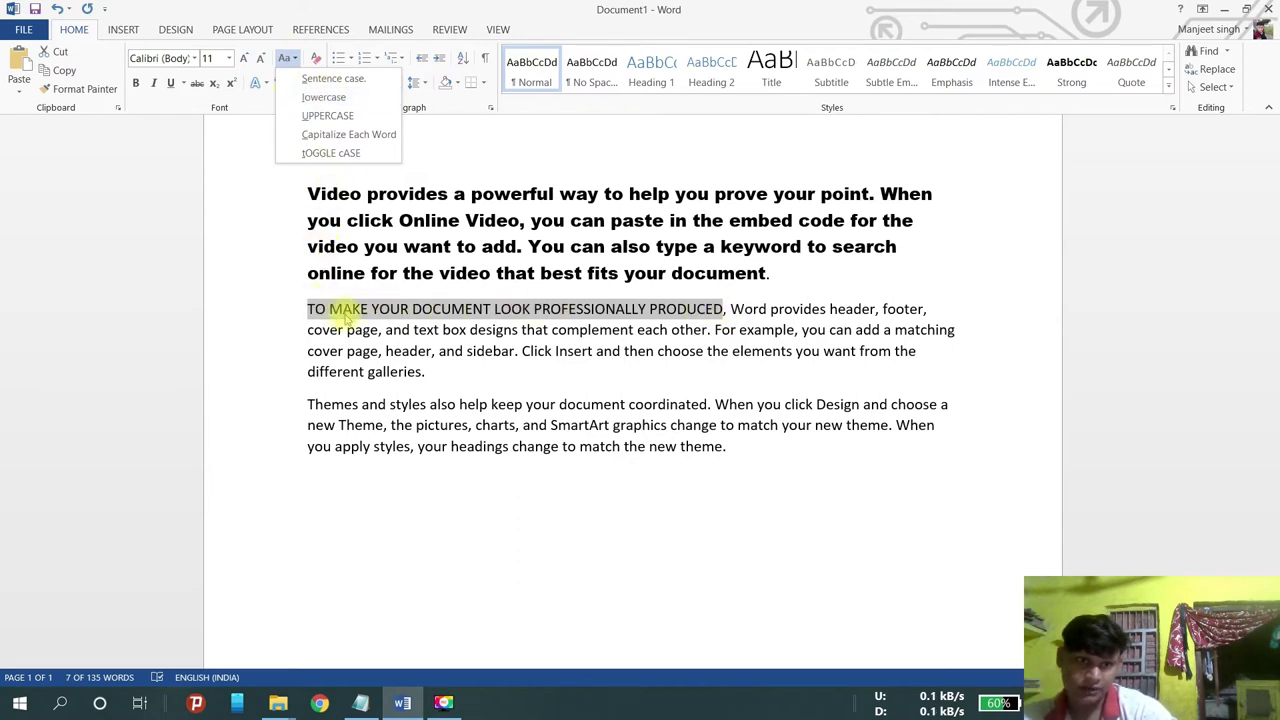
left_click(325, 97)
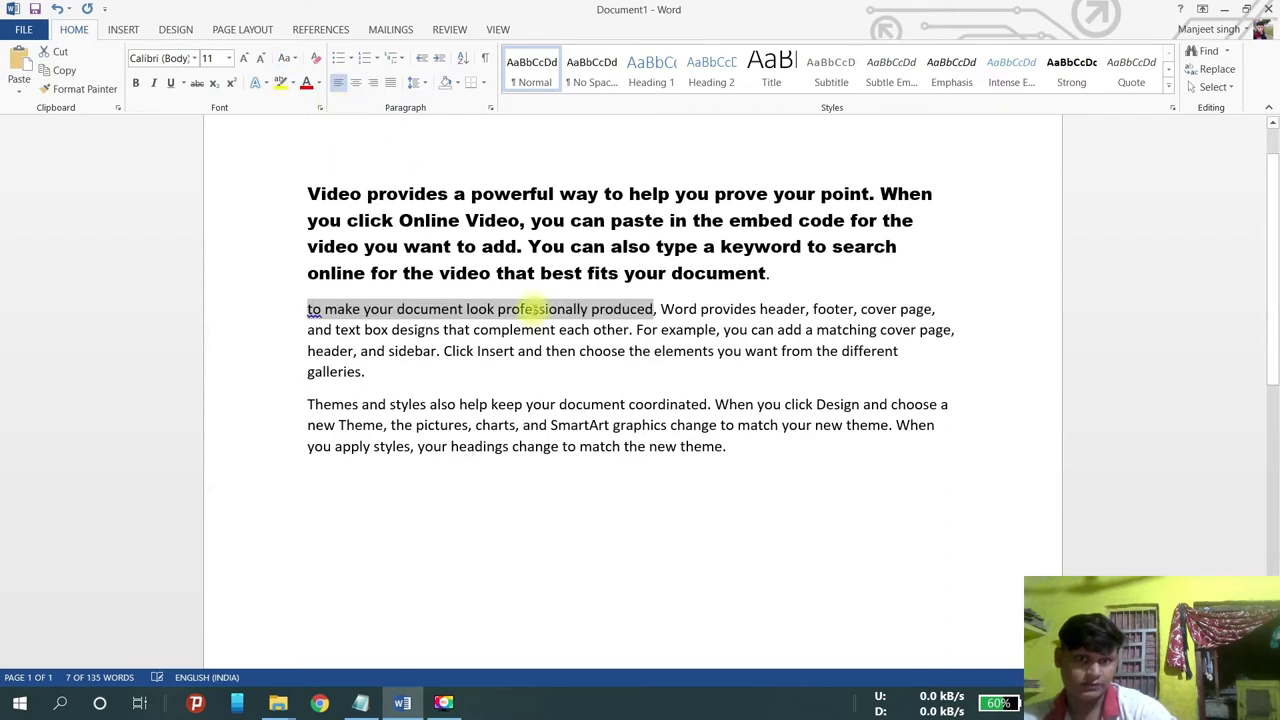
Step: Apply Capitalize Each Word, then tOGGLE cASE, so the phrase reads 'tO mAKE yOUR dOCUMENT…'
left_click(287, 58)
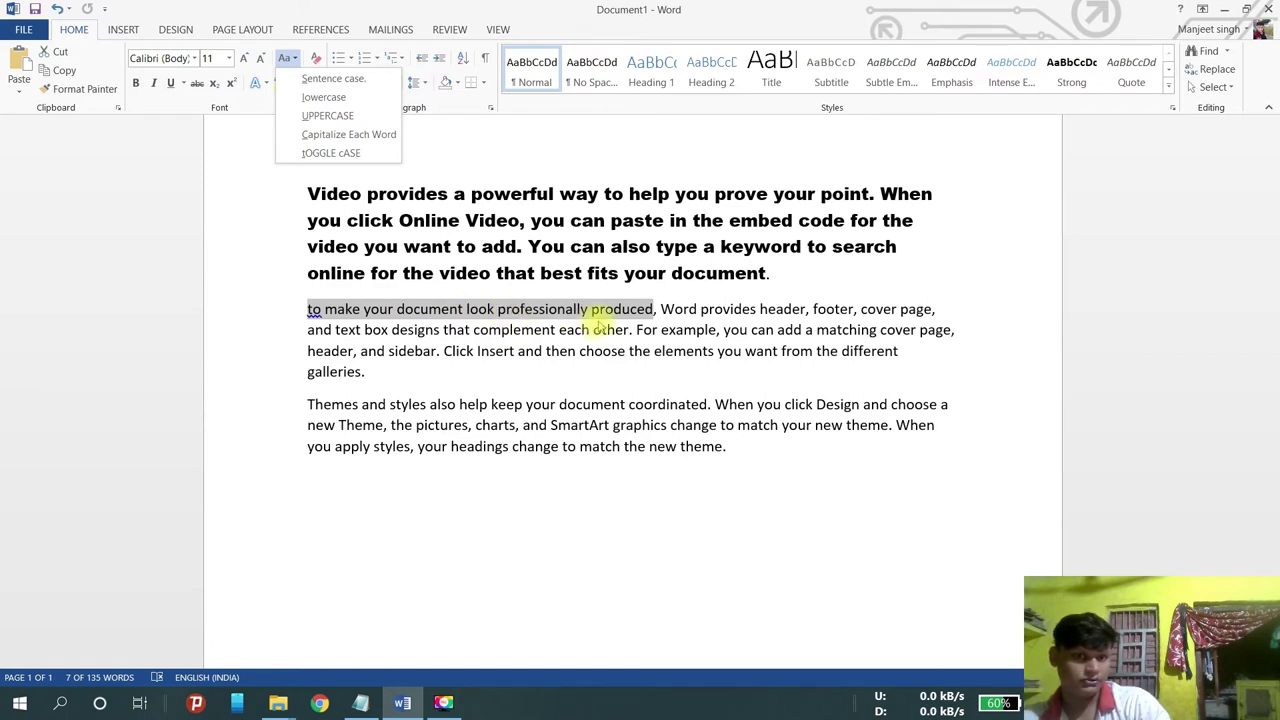
left_click(348, 138)
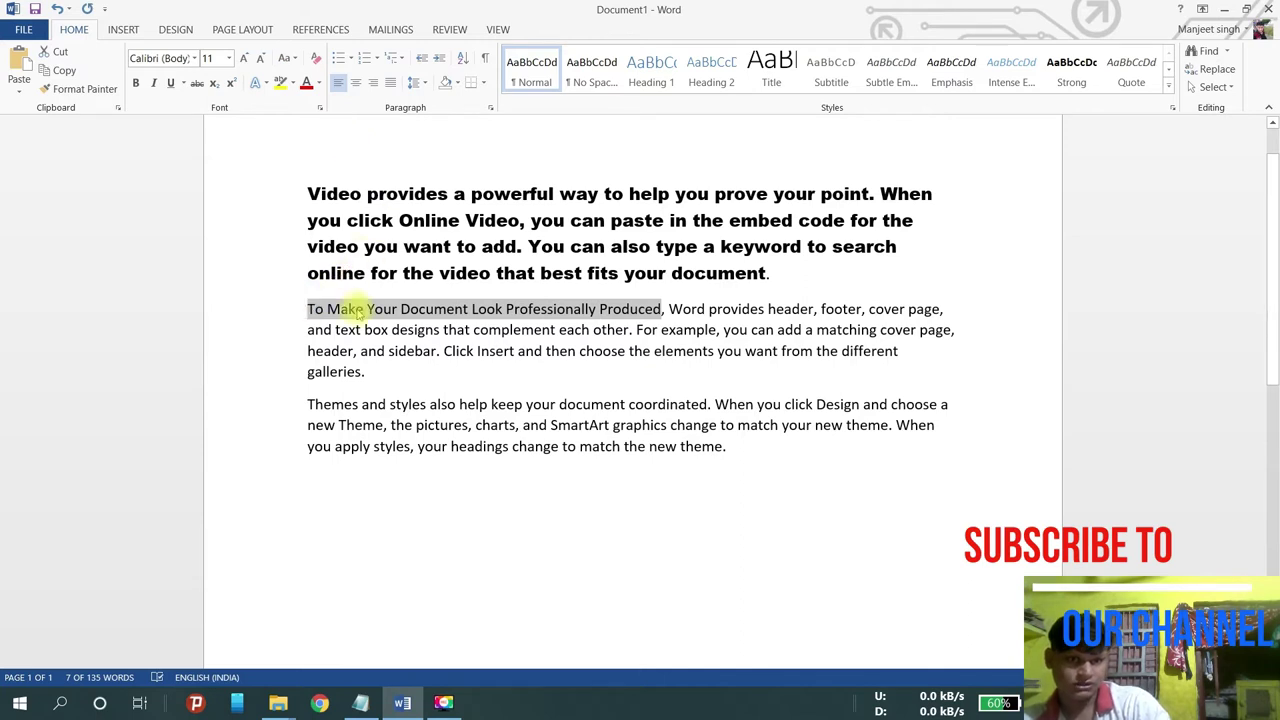
left_click(290, 59)
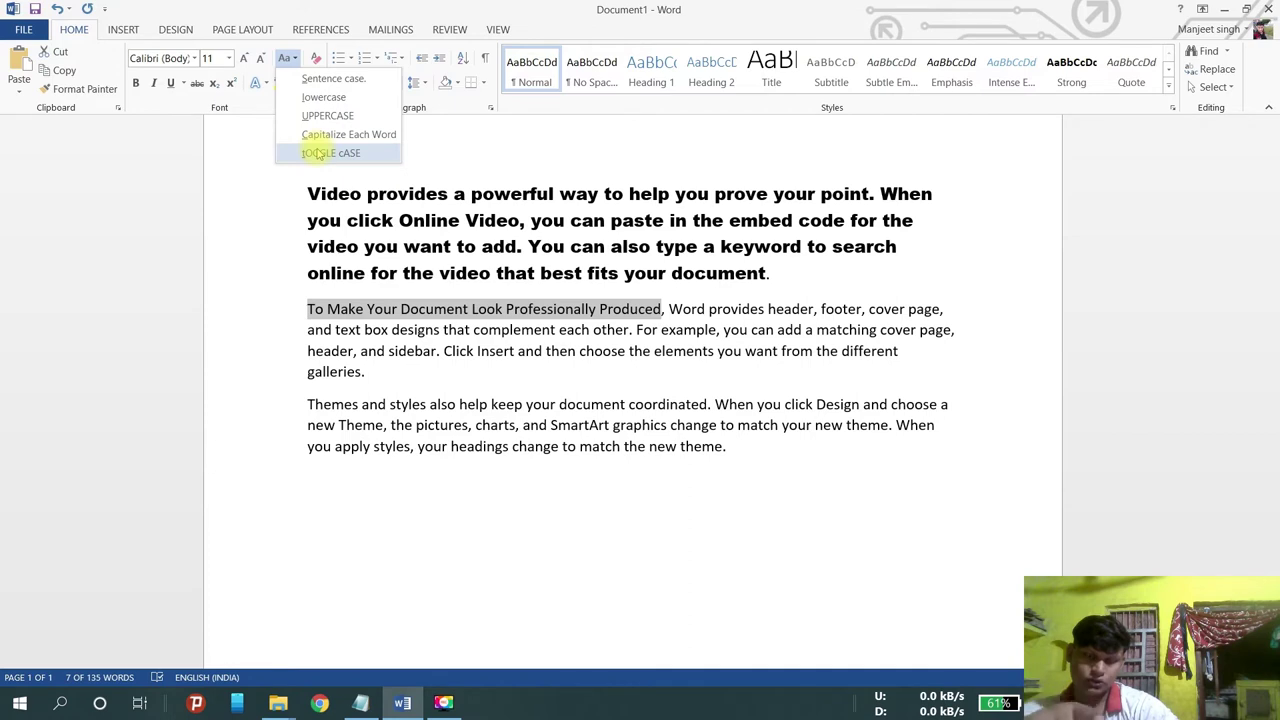
left_click(318, 153)
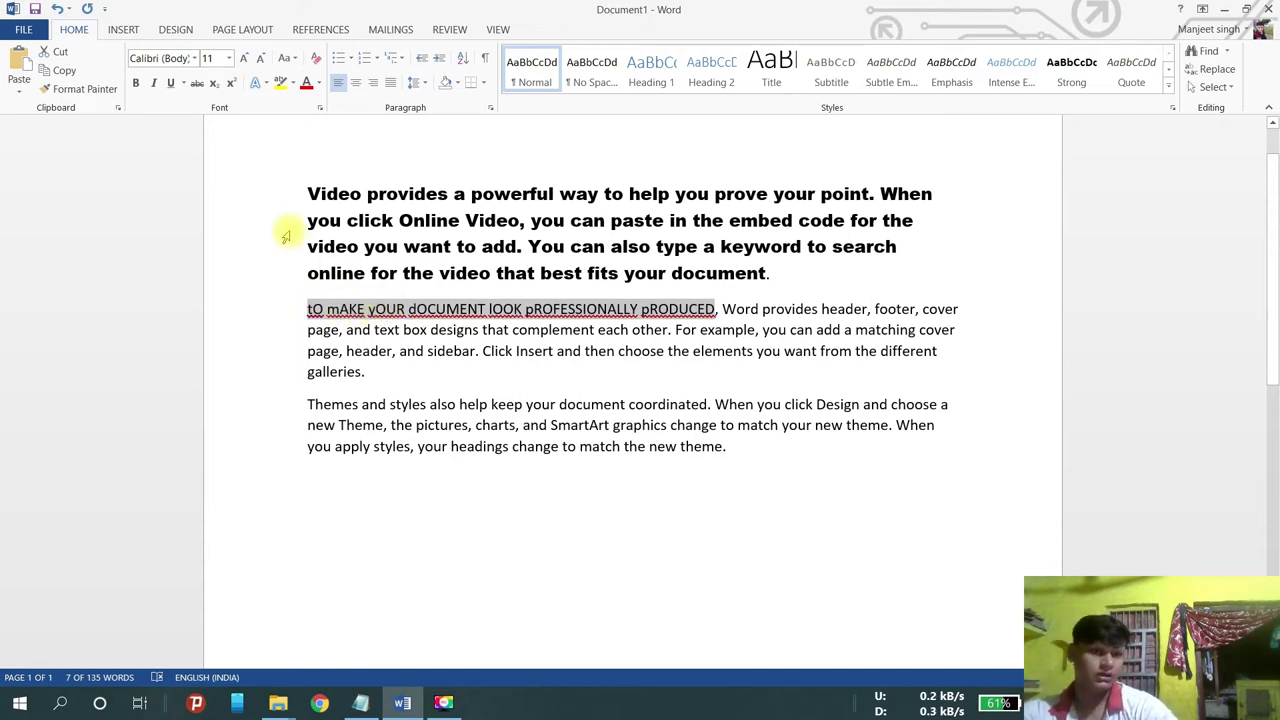
left_click(661, 387)
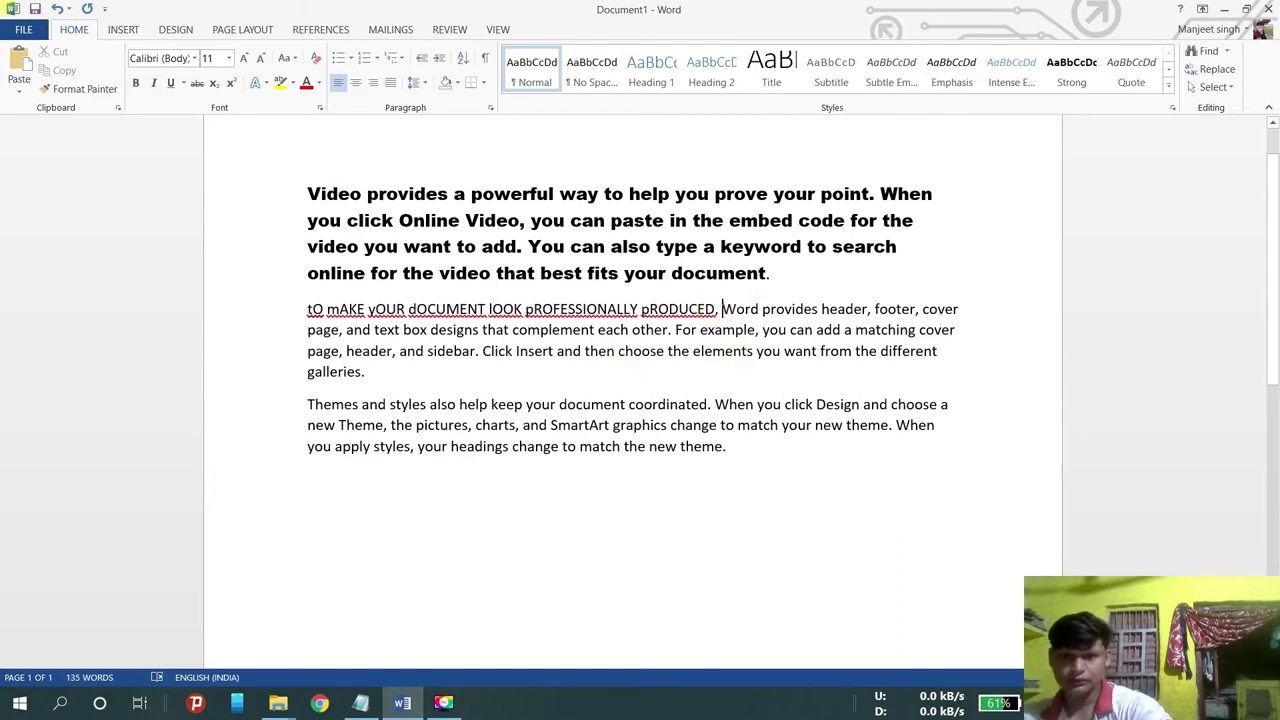
Step: Break 'Word provides header' into its own paragraph and make it bold
key("Return")
key("Return")
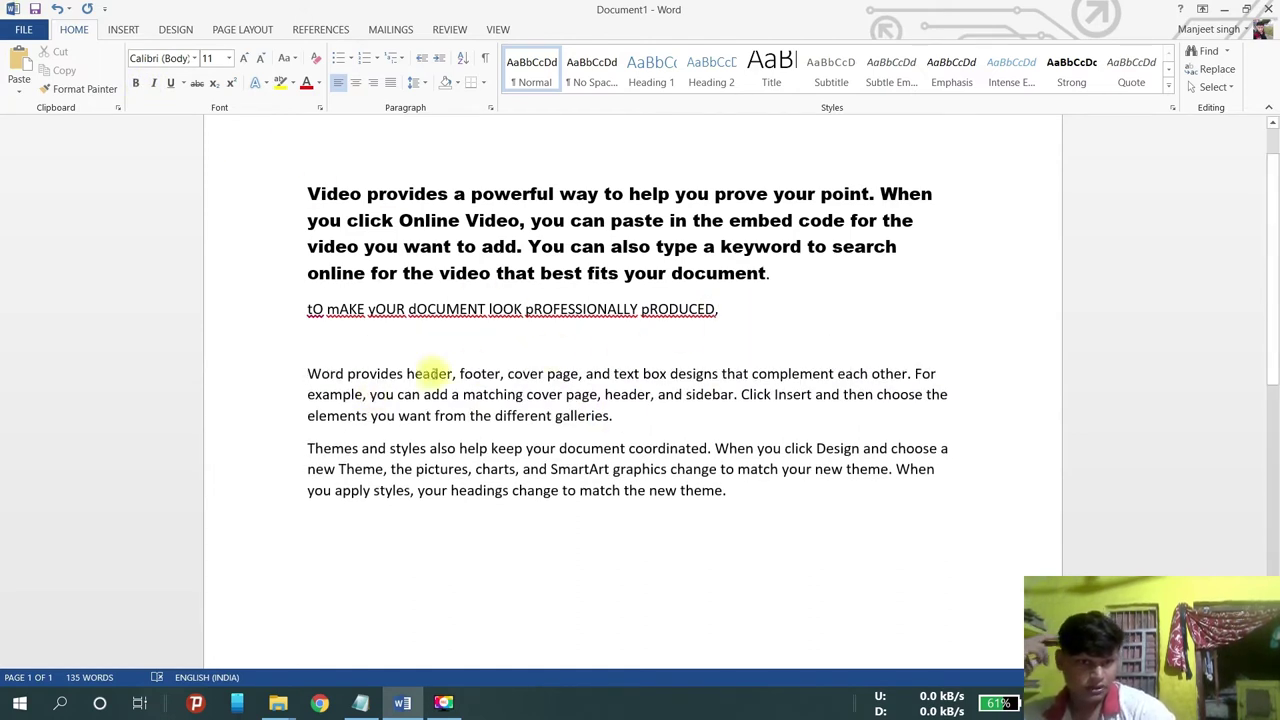
left_click_drag(454, 373, 309, 374)
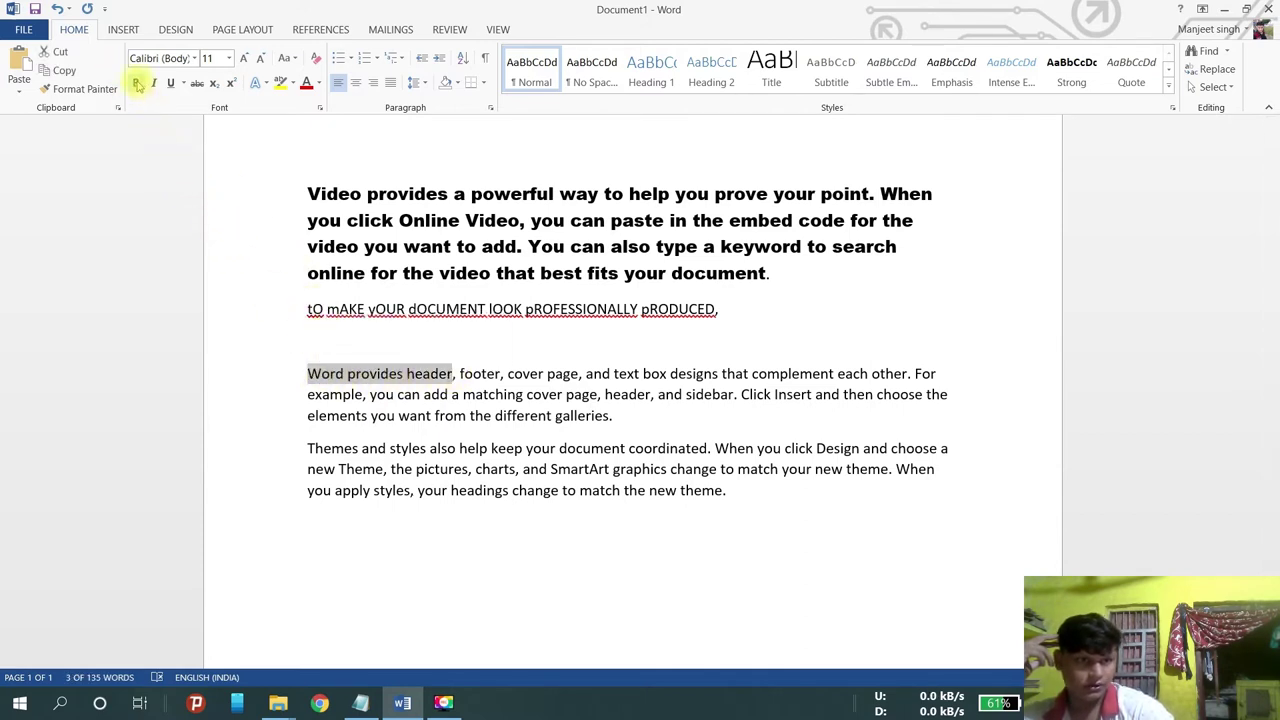
left_click(136, 84)
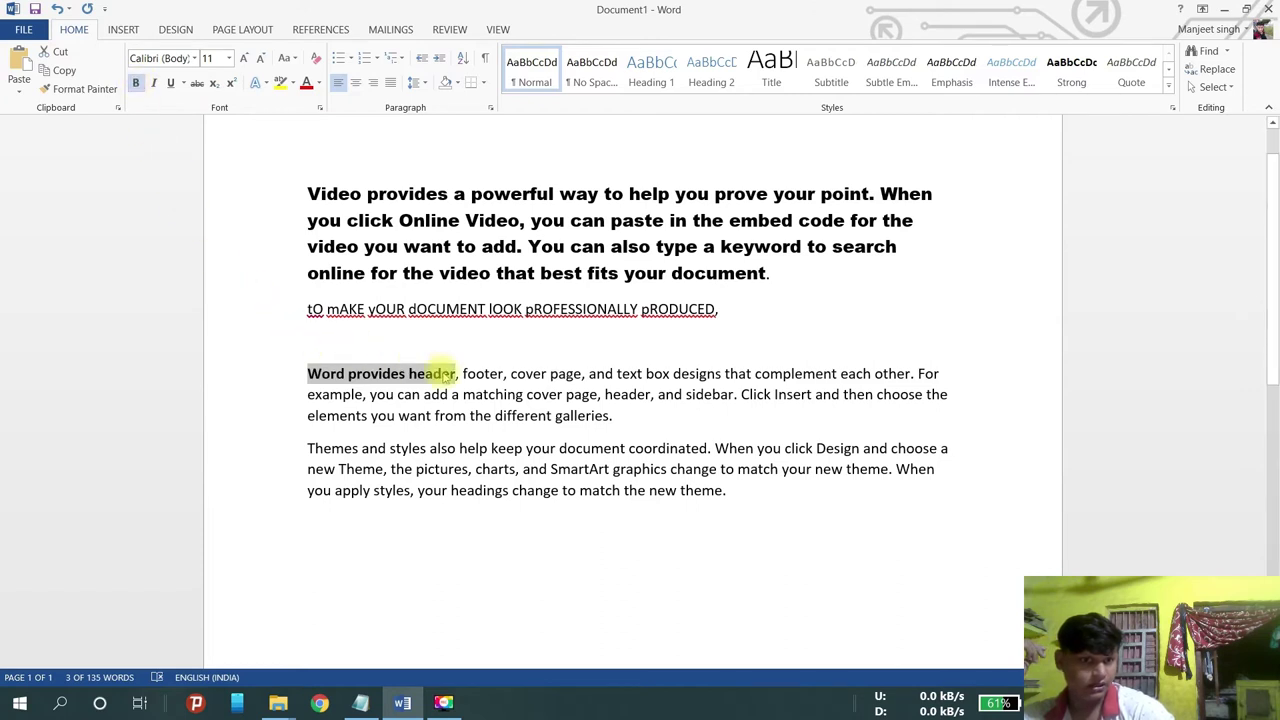
left_click(595, 416)
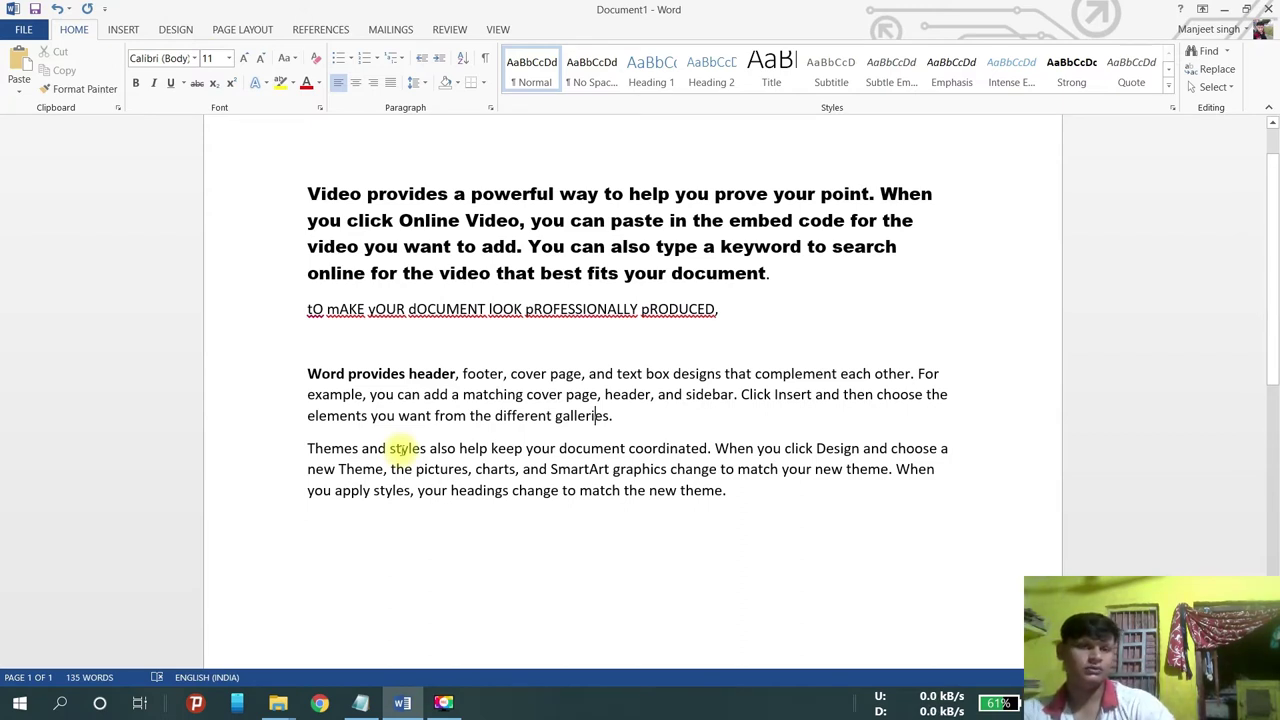
left_click(460, 373)
Step: Put a capitalized 'Footer,' on its own line, with 'cover page…' starting the next paragraph
key("Return")
key("Return")
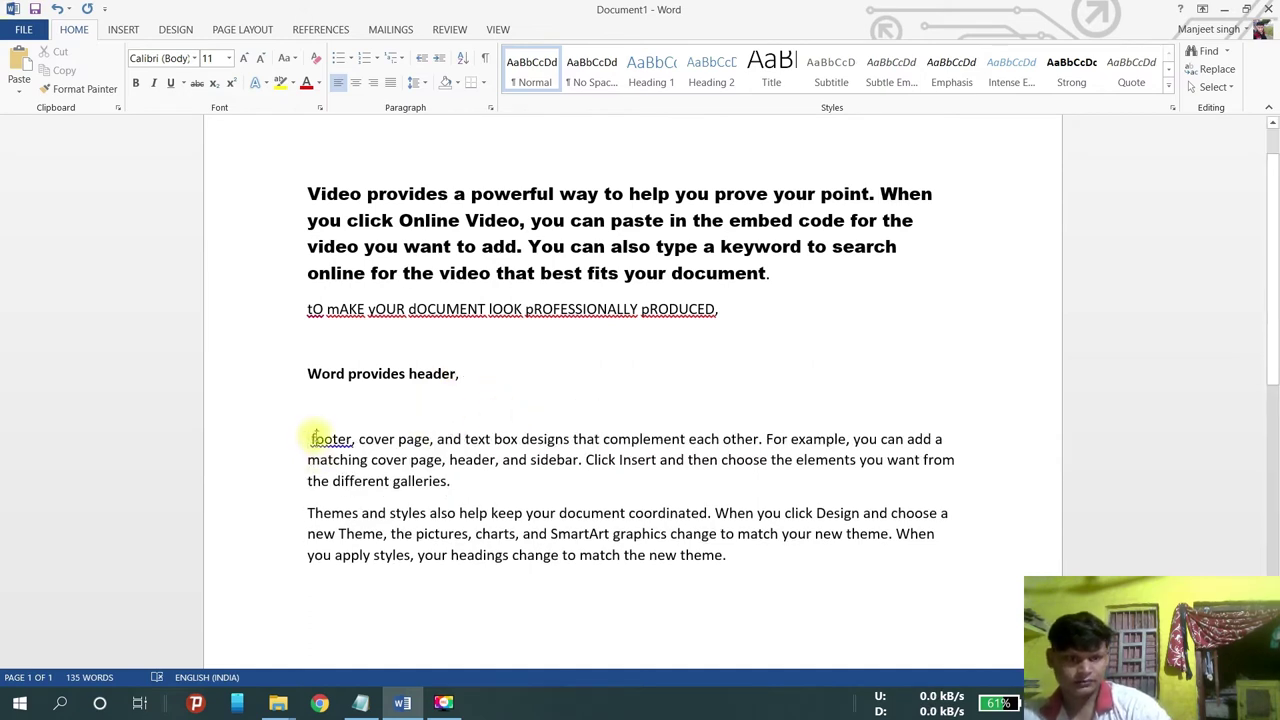
key("Delete")
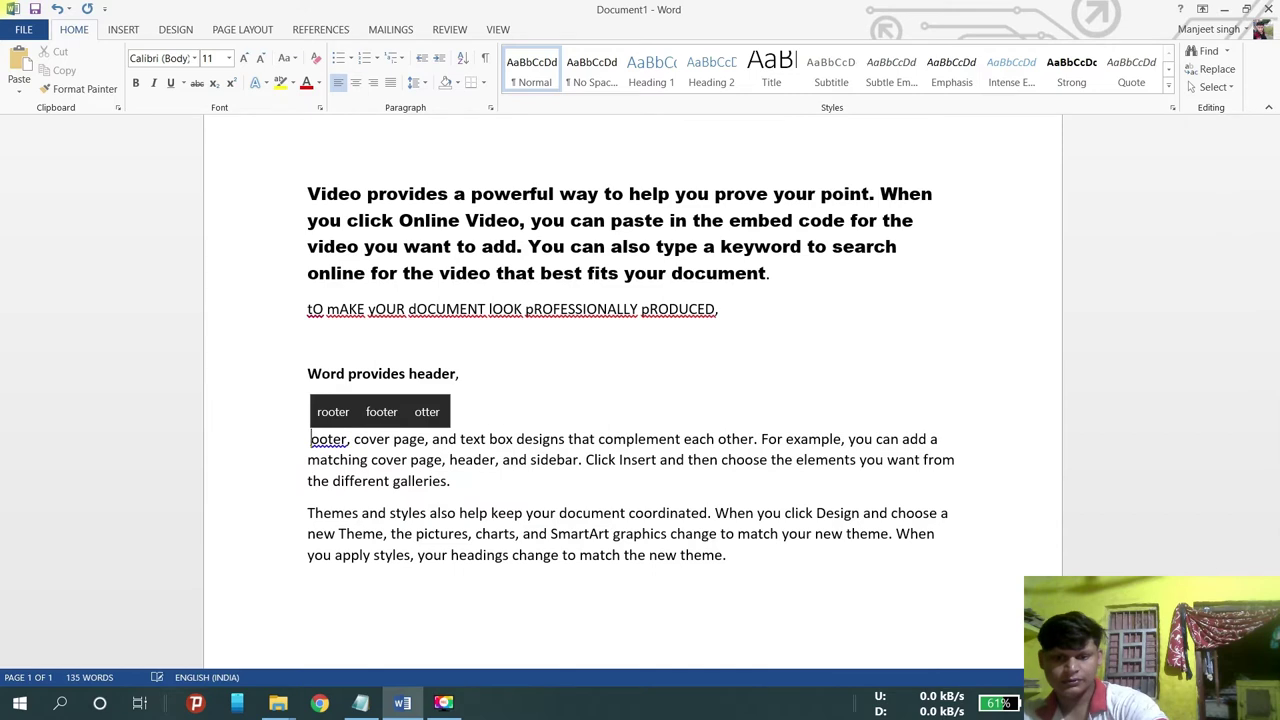
type("F")
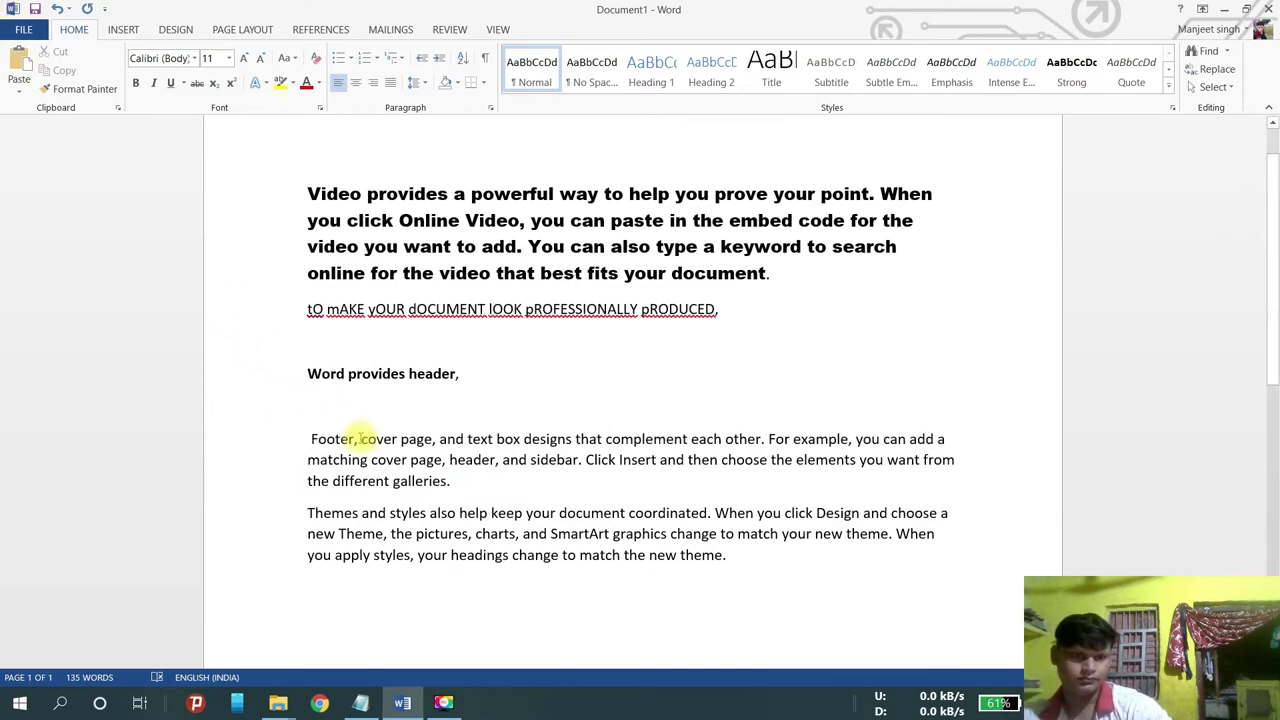
key("Return")
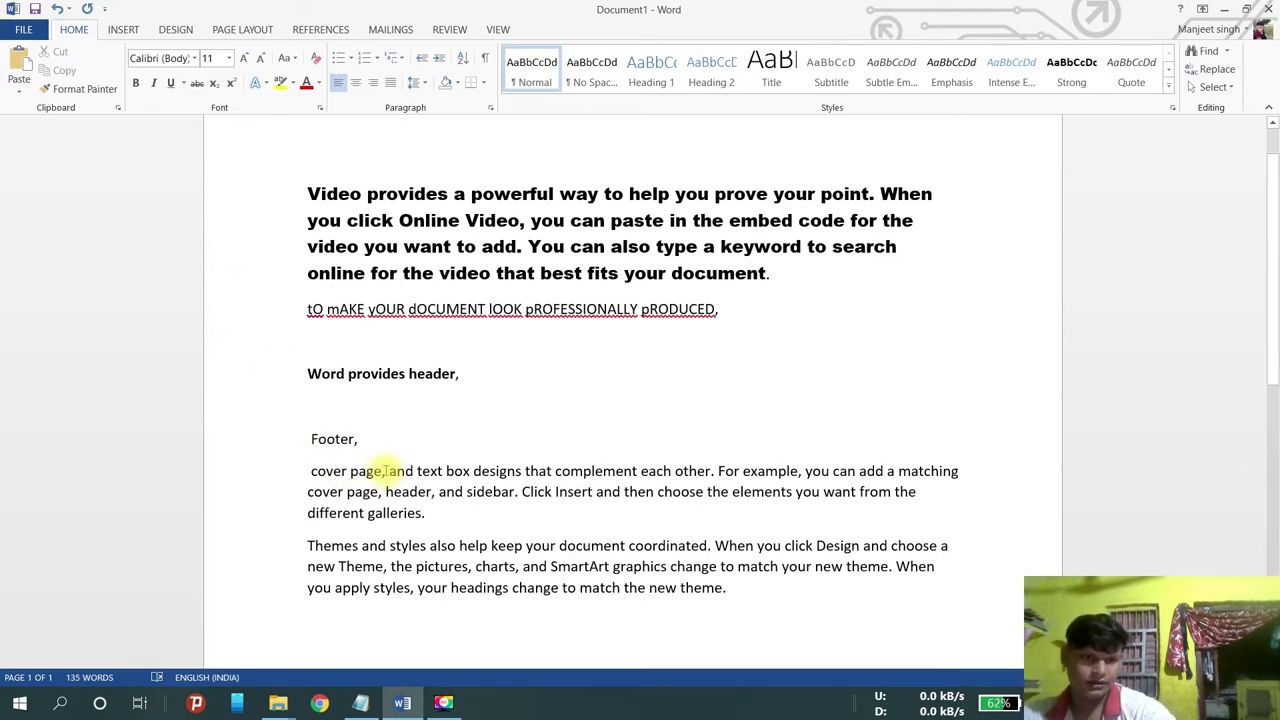
left_click_drag(383, 470, 309, 470)
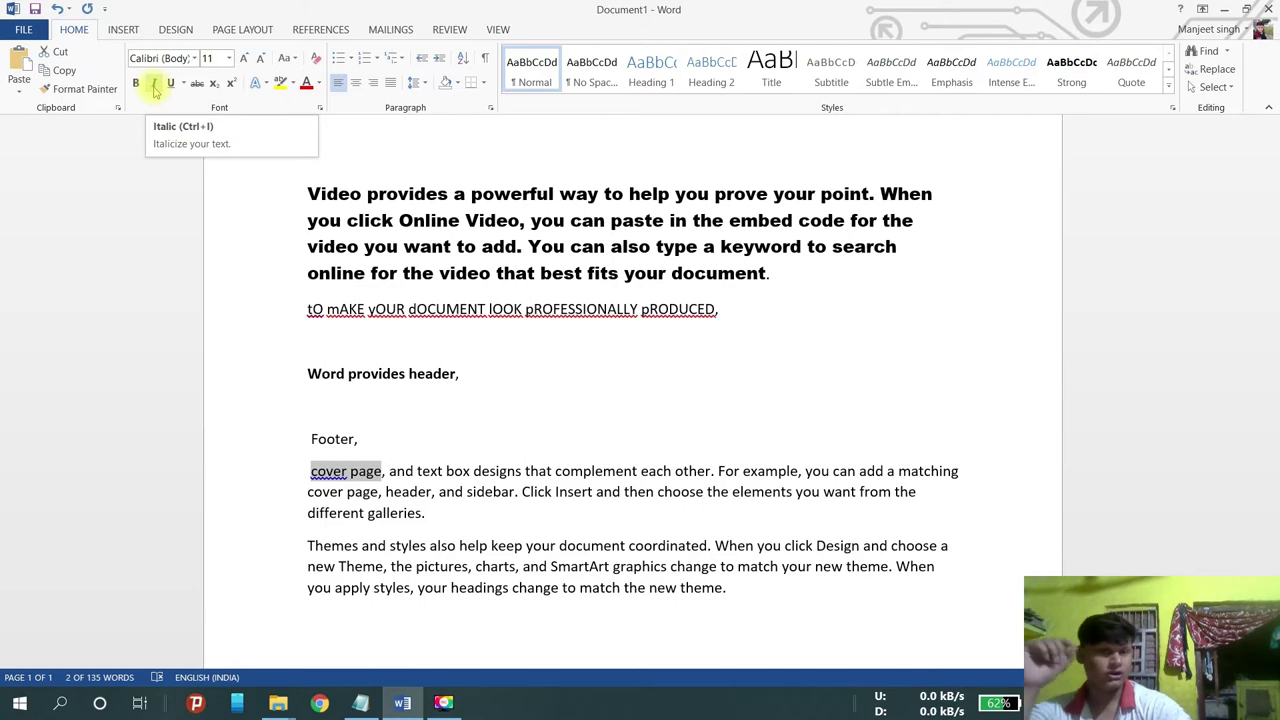
Step: Italicize the words 'cover page', then remove the italic again
left_click(155, 84)
left_click(502, 420)
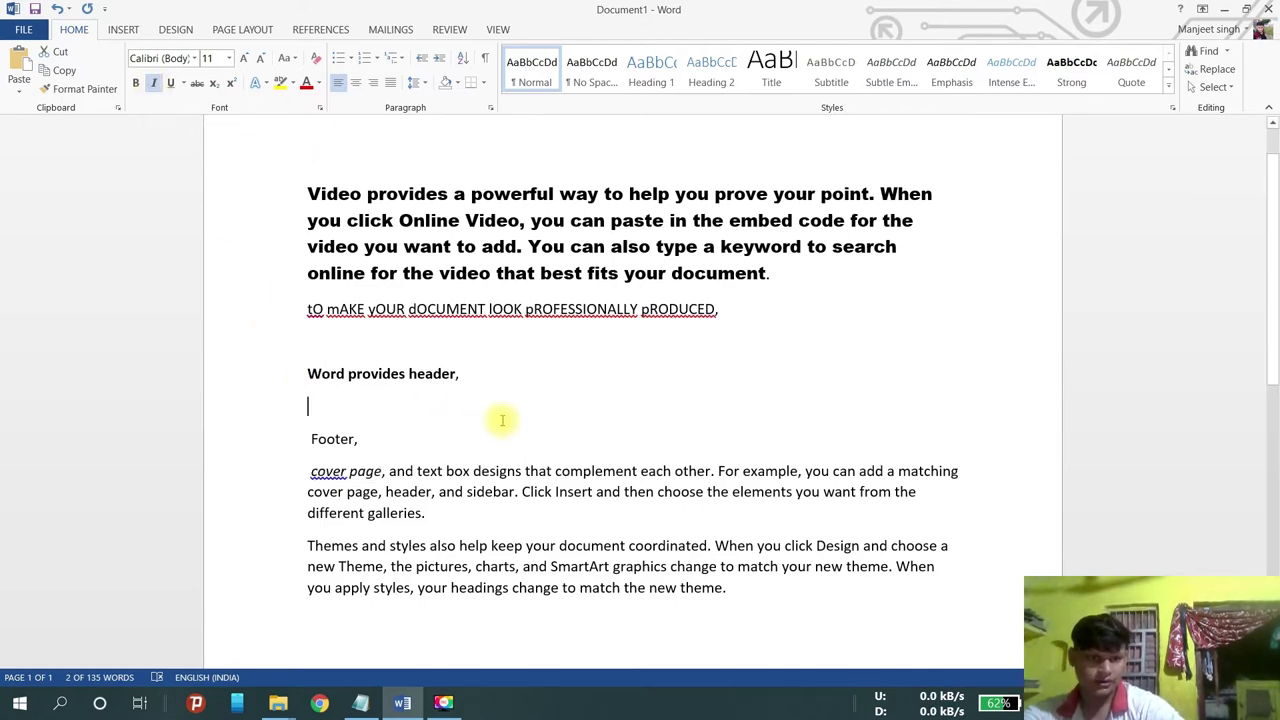
left_click_drag(383, 472, 311, 472)
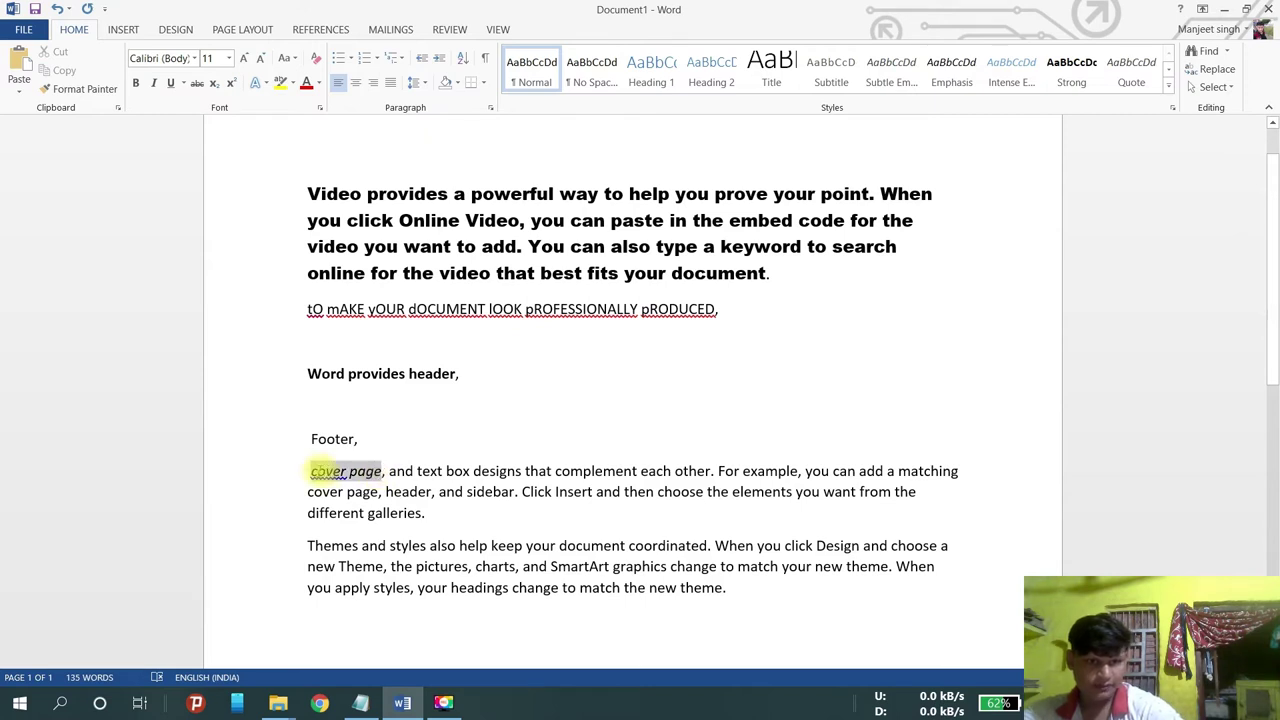
left_click(476, 516)
left_click_drag(430, 514, 311, 471)
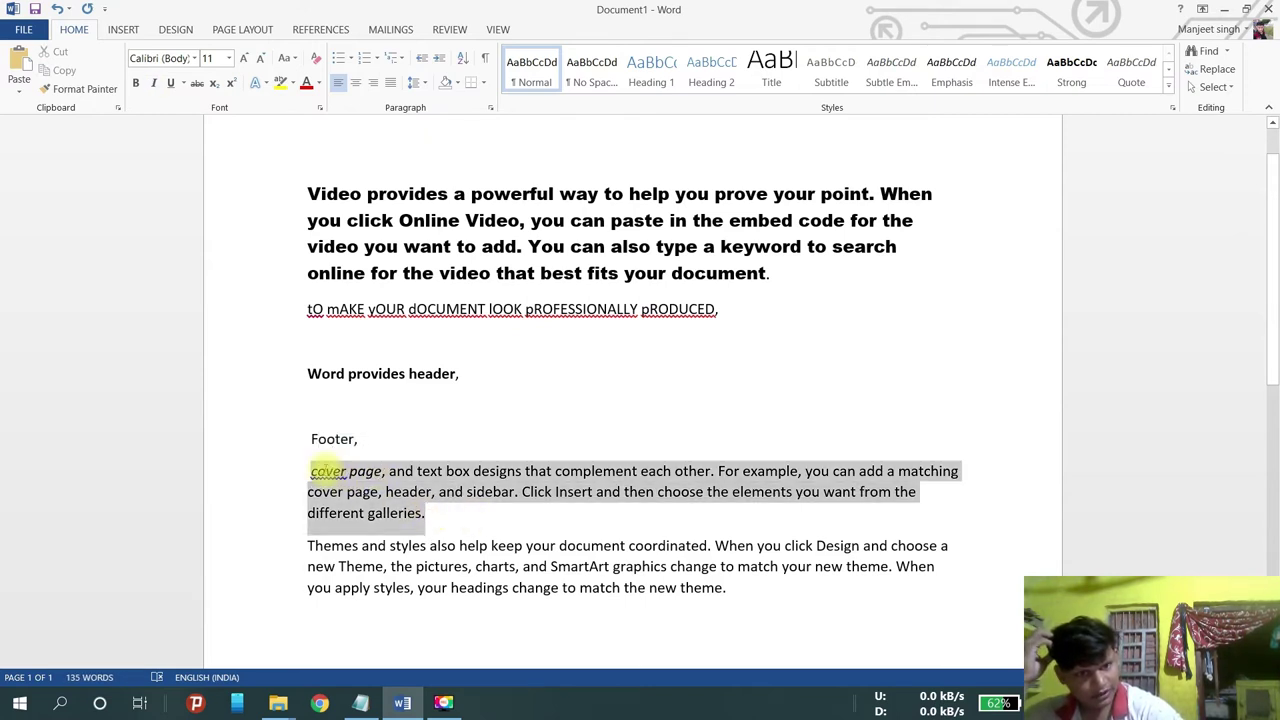
left_click(155, 84)
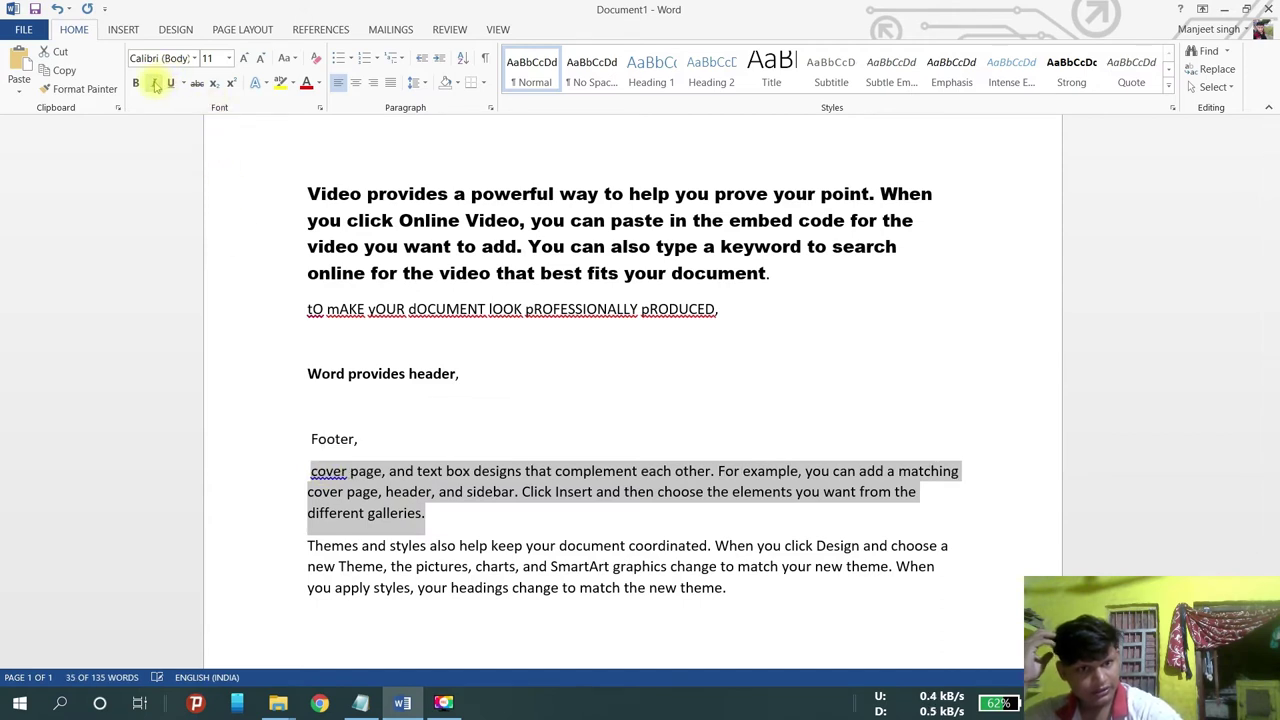
Step: Italicize the entire 'cover page…' paragraph and select it again
left_click(439, 513)
left_click_drag(439, 513, 311, 471)
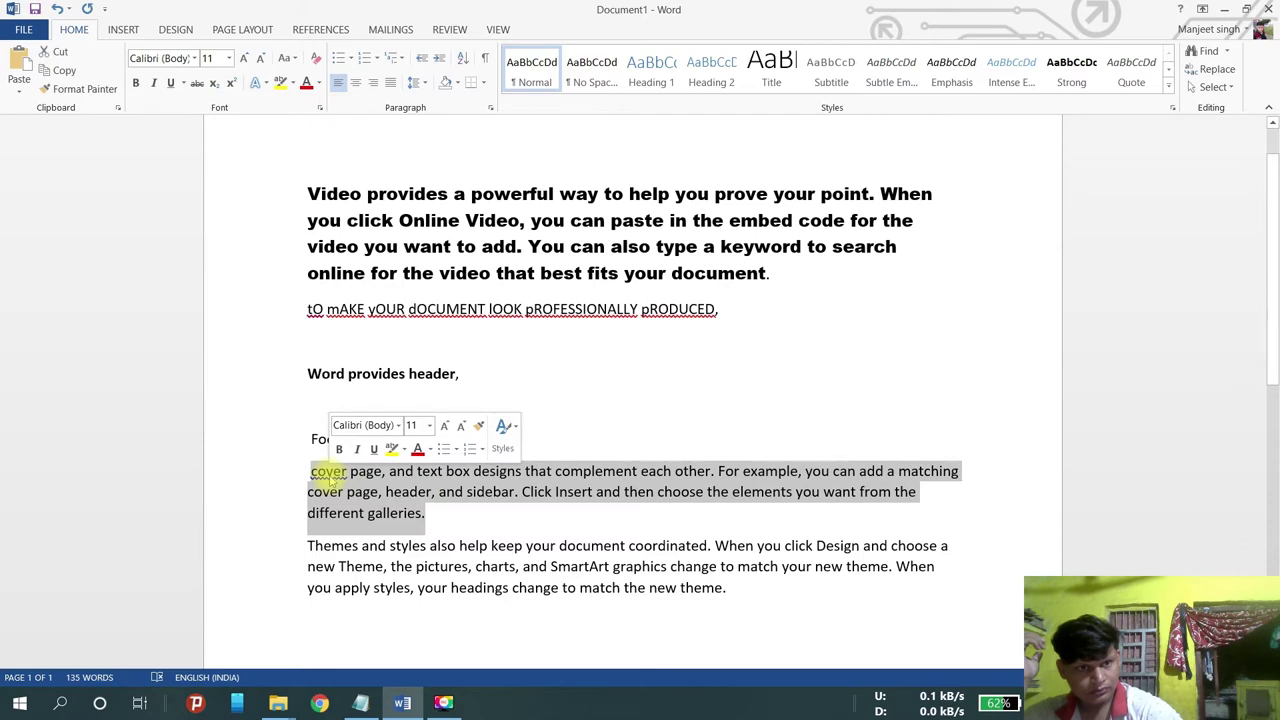
left_click(154, 83)
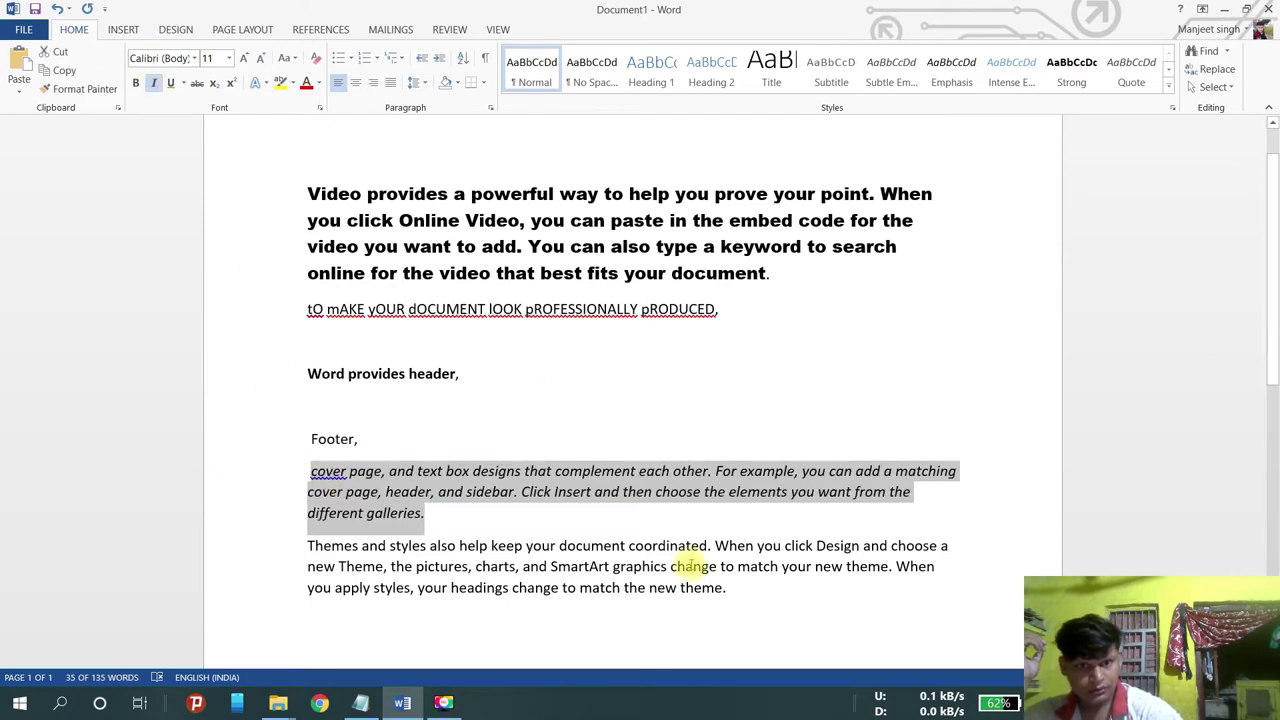
left_click(577, 513)
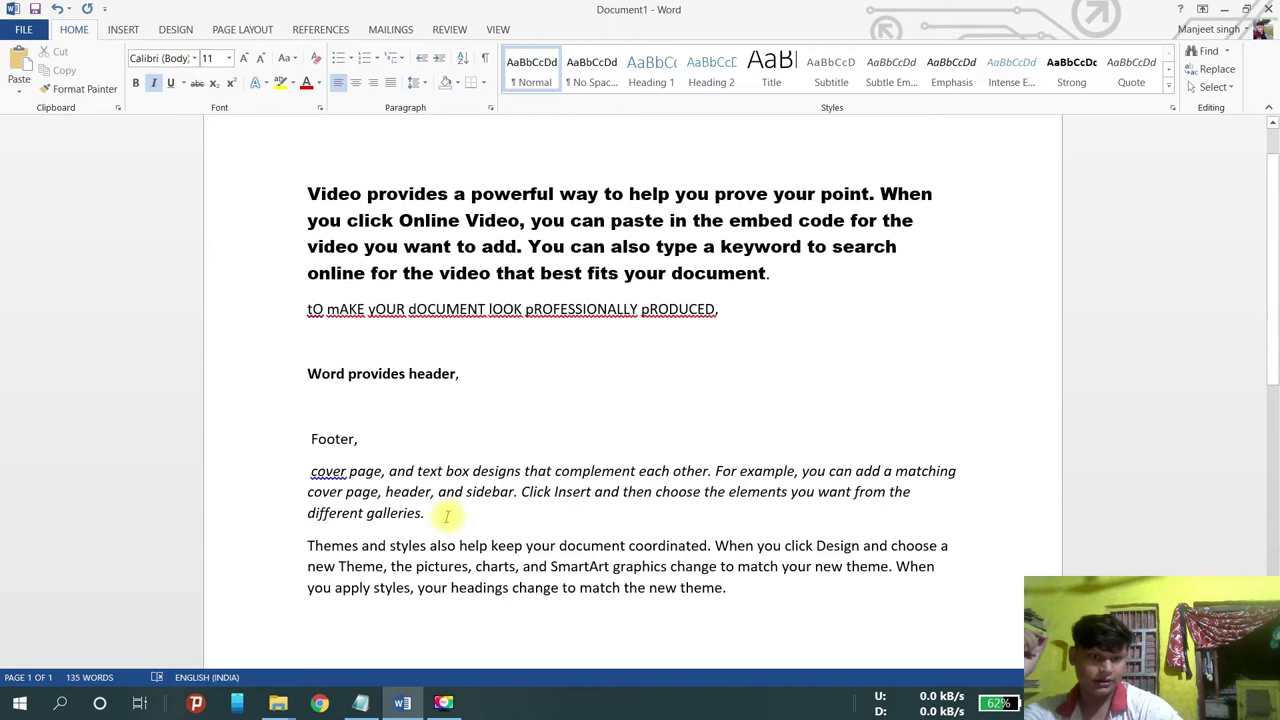
left_click_drag(429, 513, 312, 471)
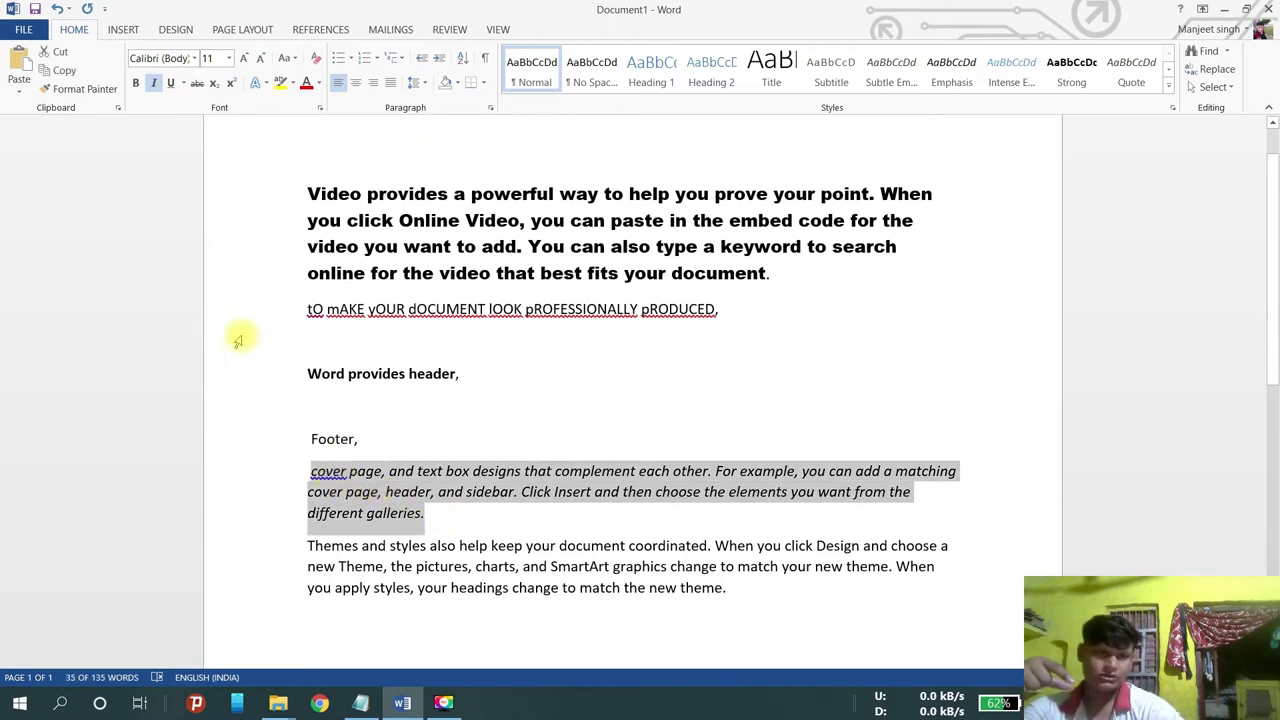
left_click(183, 84)
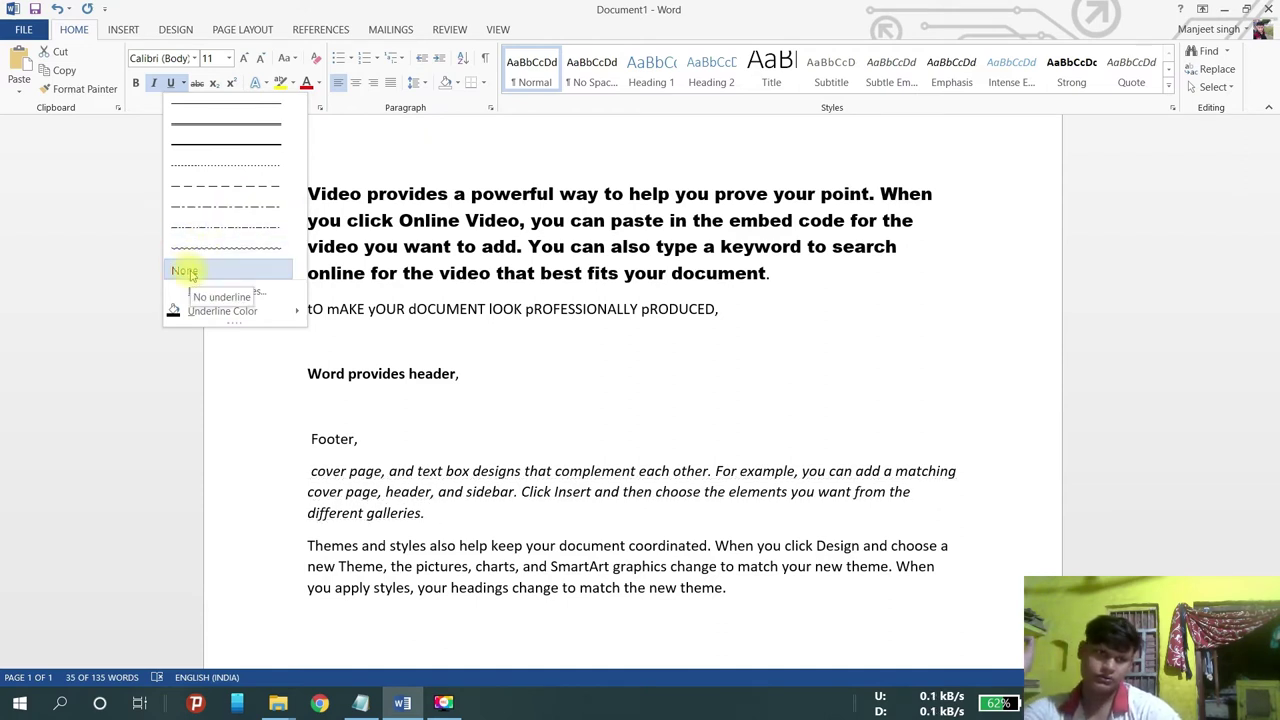
Step: Apply a thick underline to the italic 'cover page' paragraph and deselect it
left_click(204, 148)
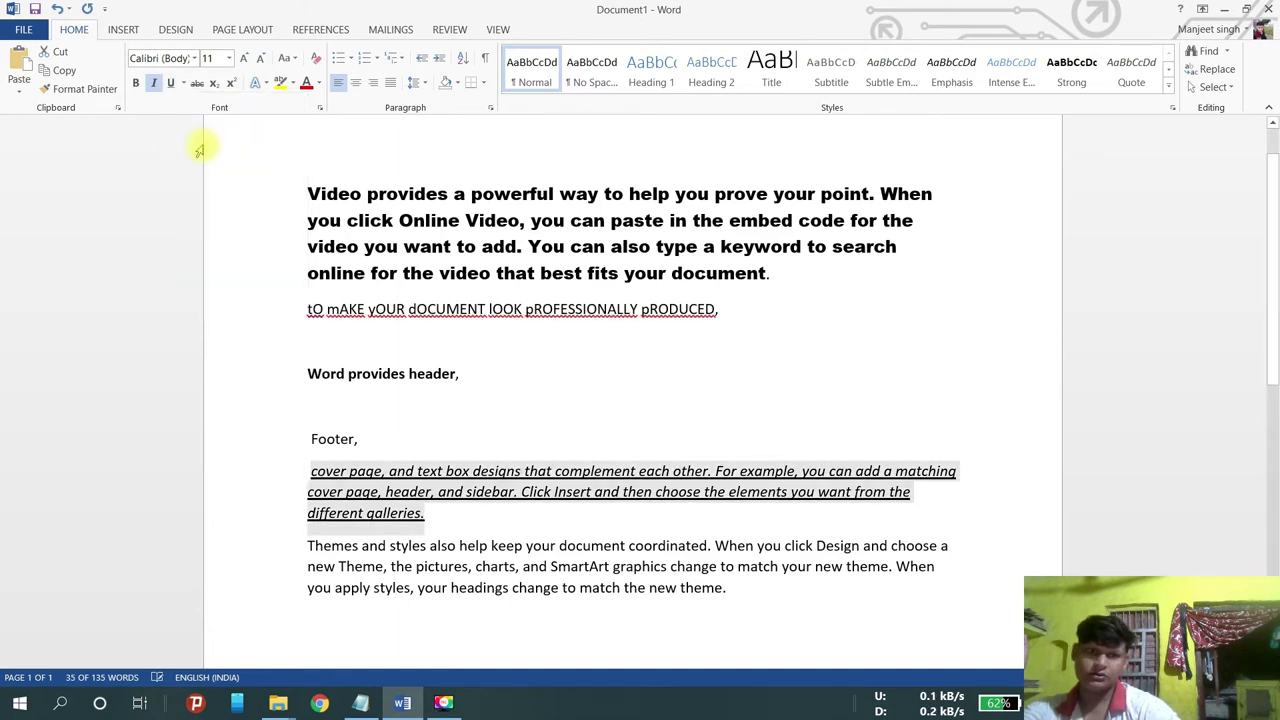
left_click(435, 527)
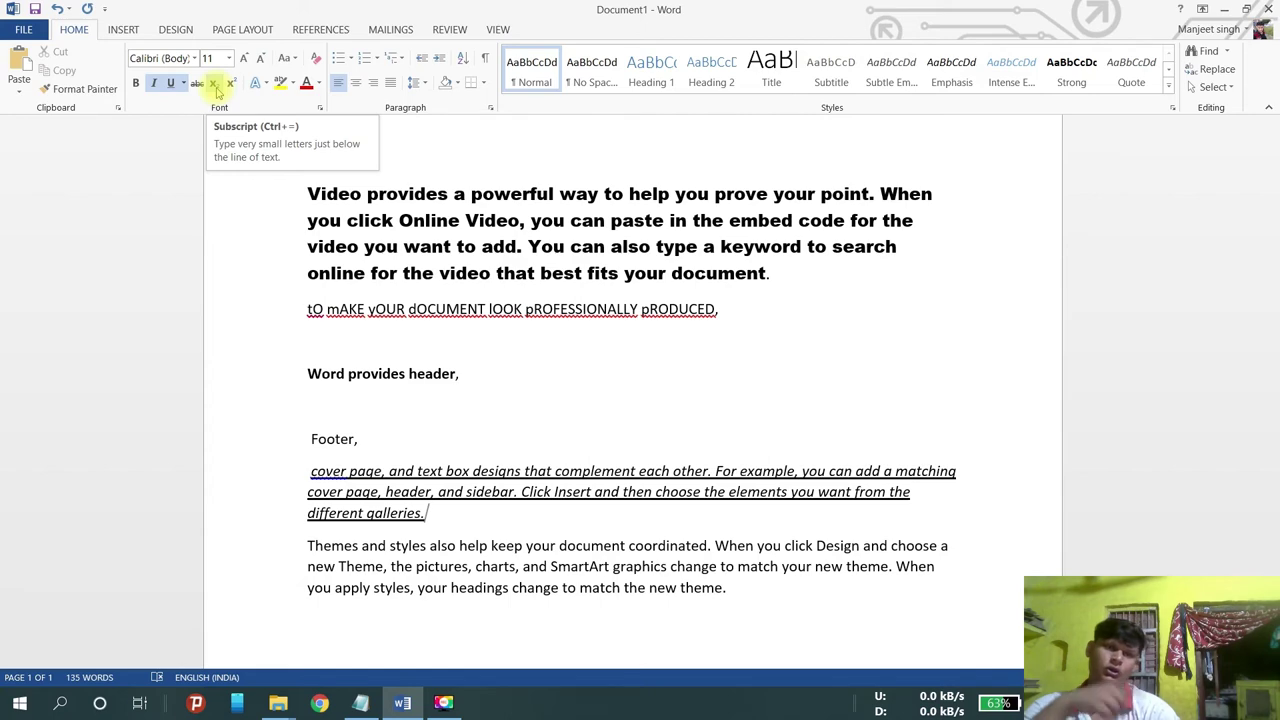
Step: Select the 'Themes and styles' paragraph and apply an Outer shadow text effect
left_click(261, 85)
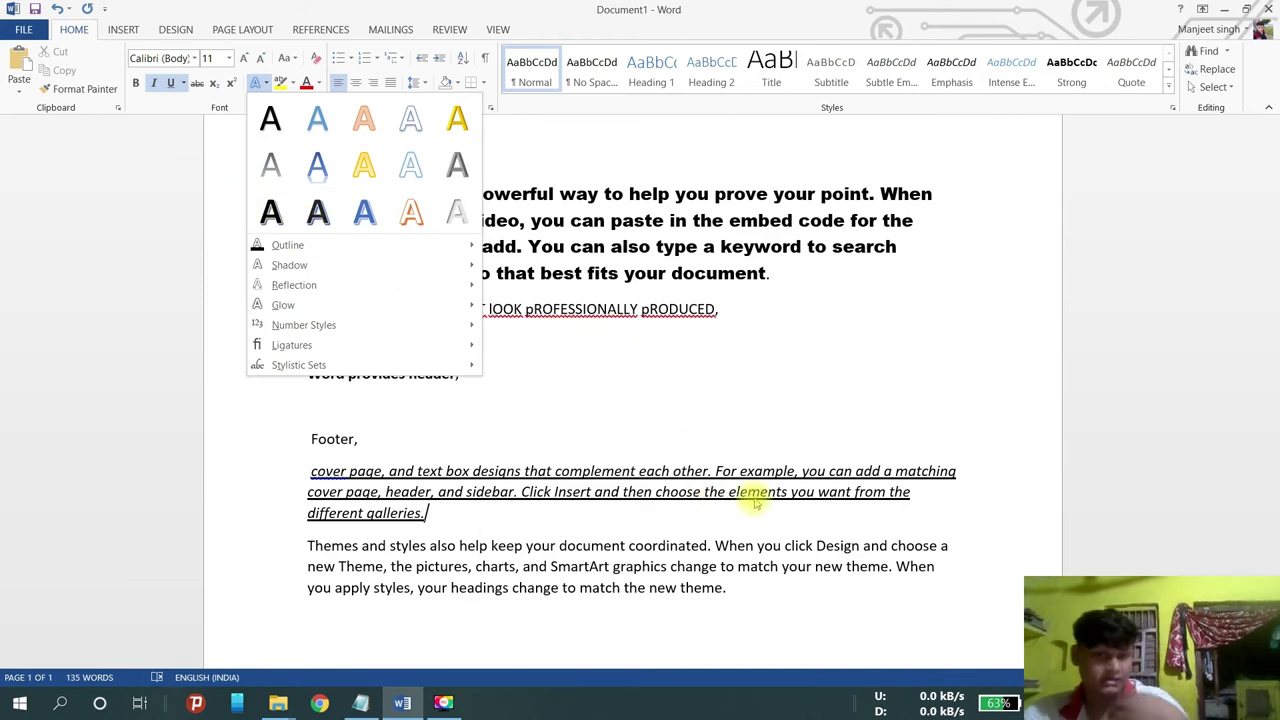
key("Escape")
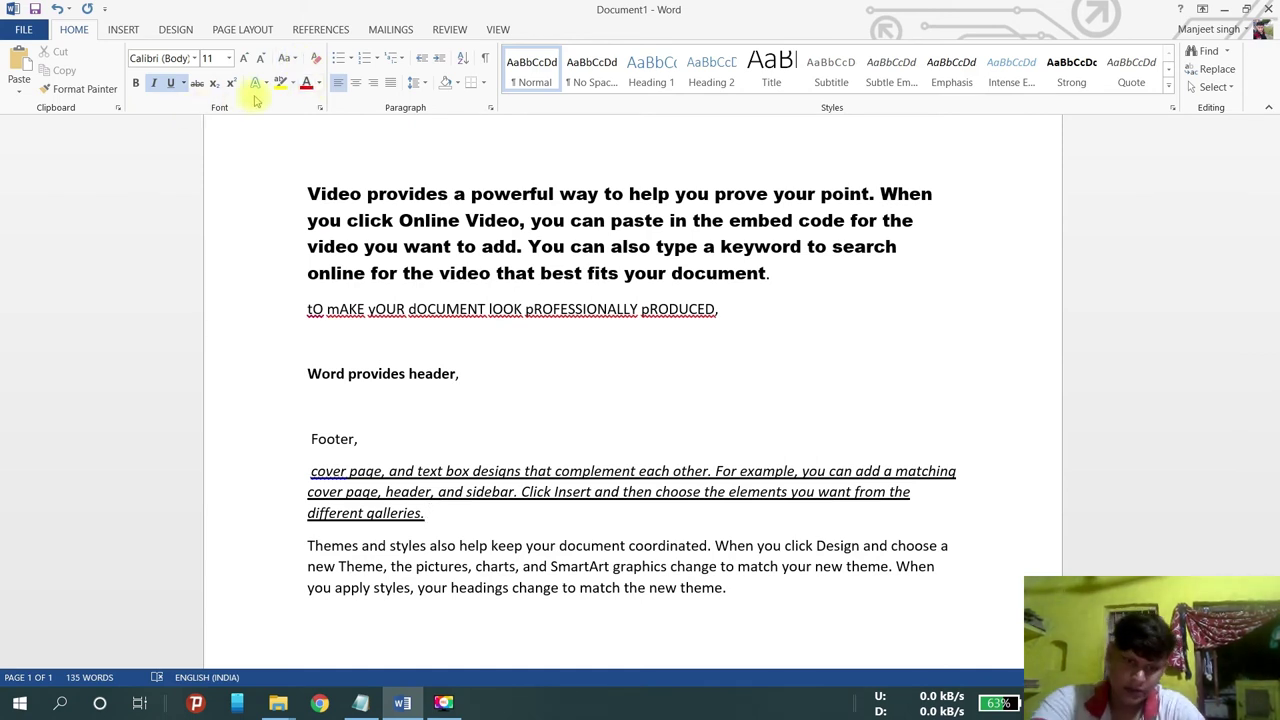
left_click_drag(307, 545, 447, 613)
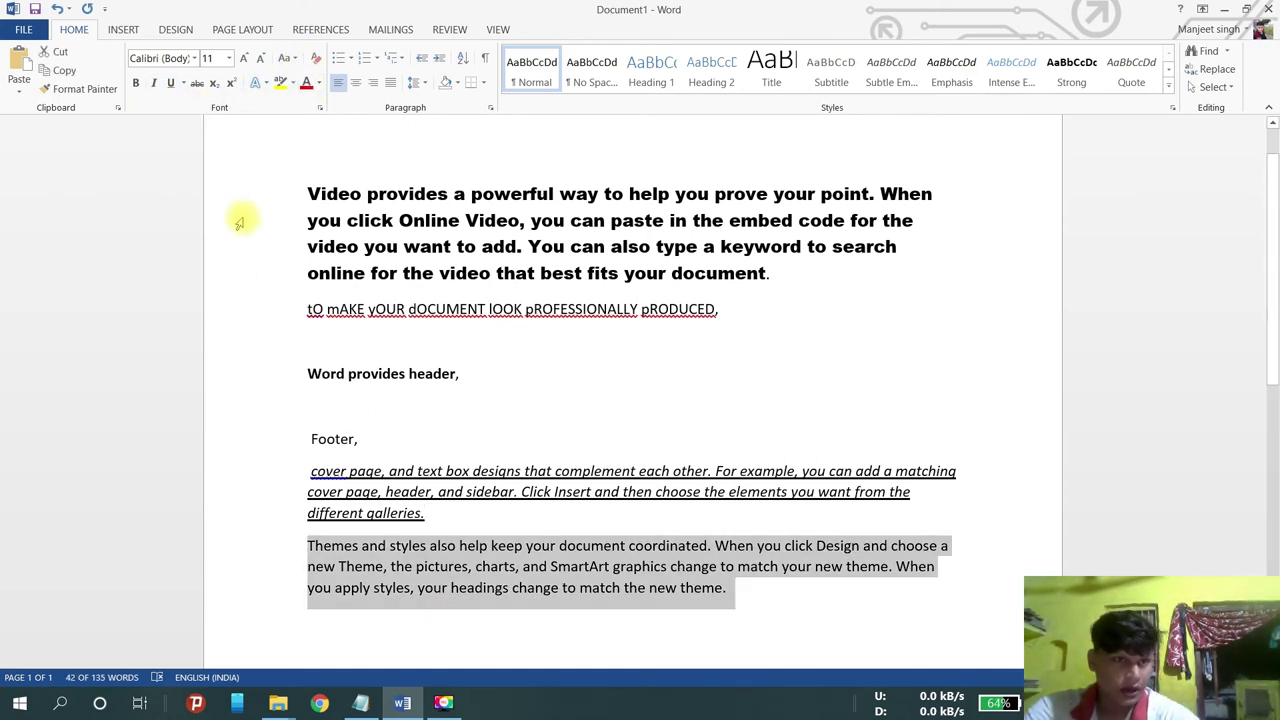
left_click(266, 84)
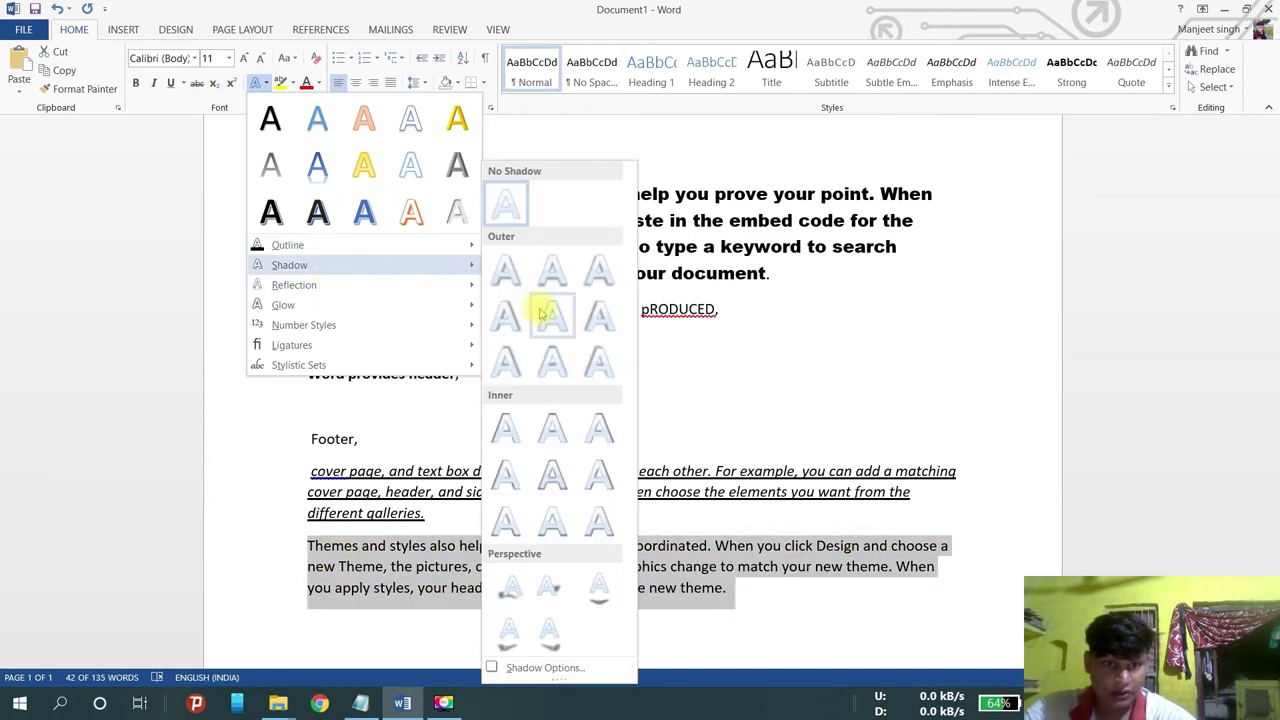
mouse_move(289, 265)
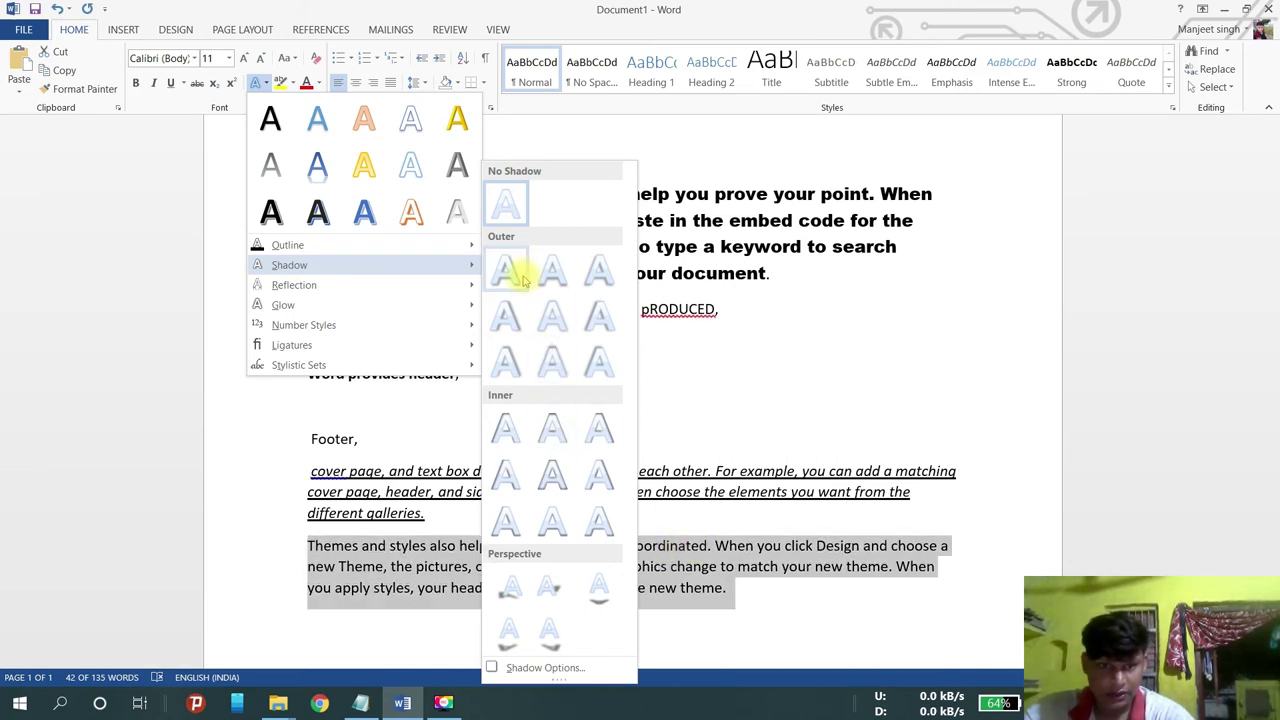
left_click(506, 376)
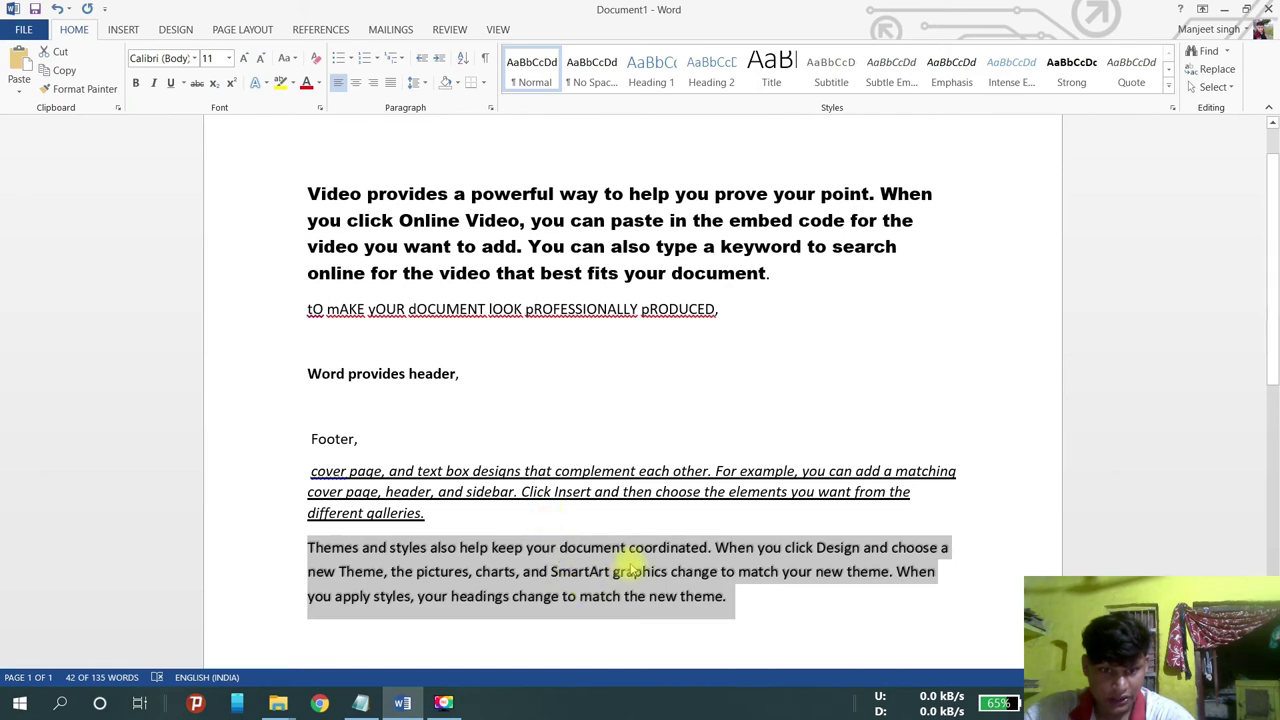
left_click(741, 605)
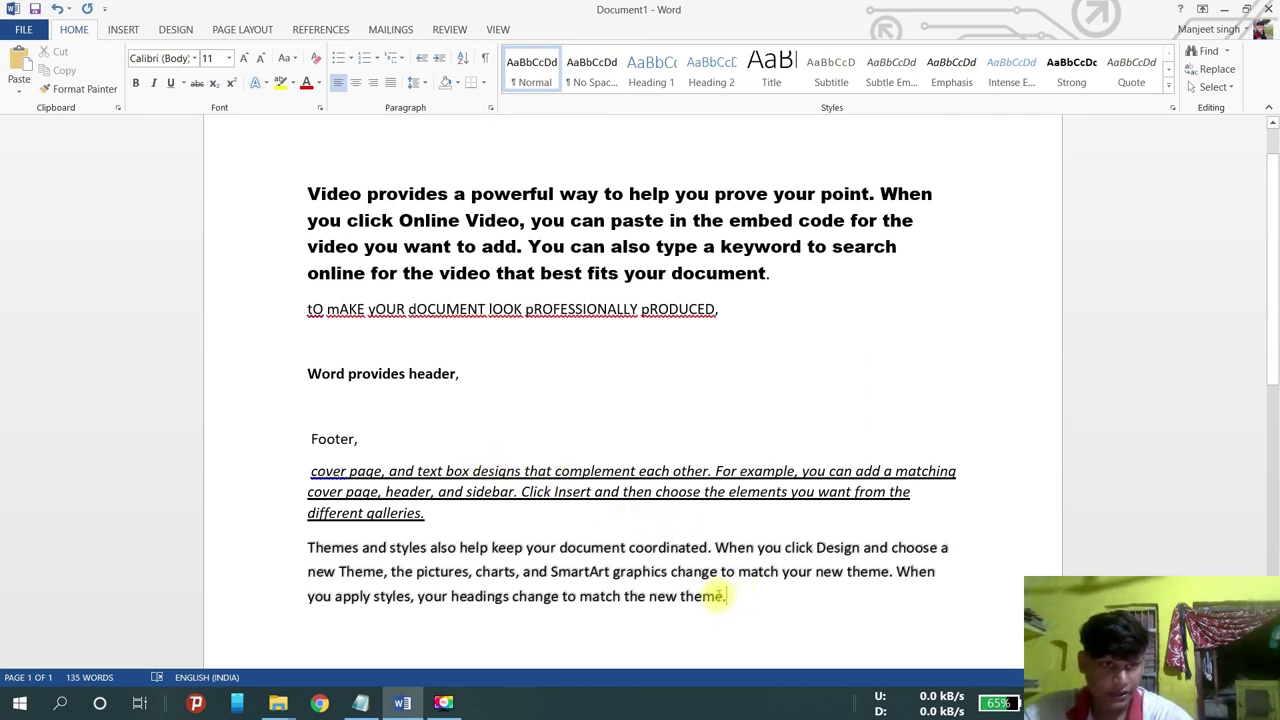
left_click(262, 83)
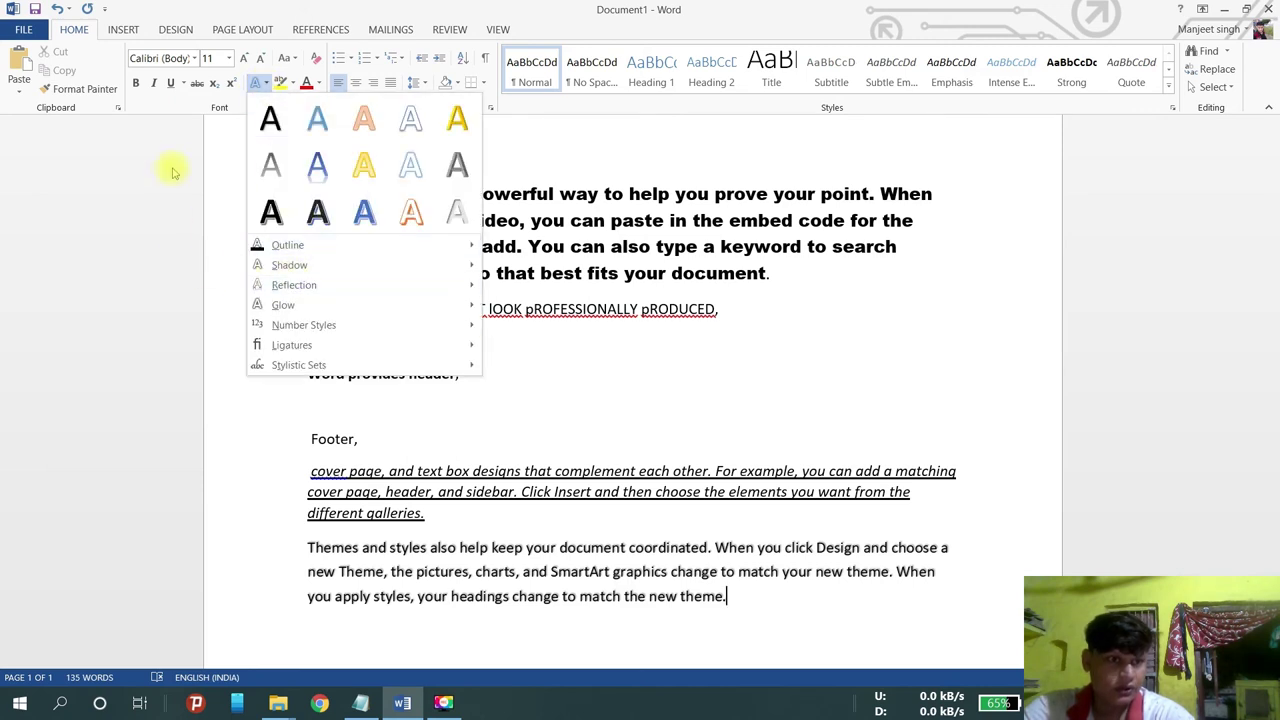
Step: Colour the words 'Click Insert and then' in the italic paragraph Red
left_click(181, 118)
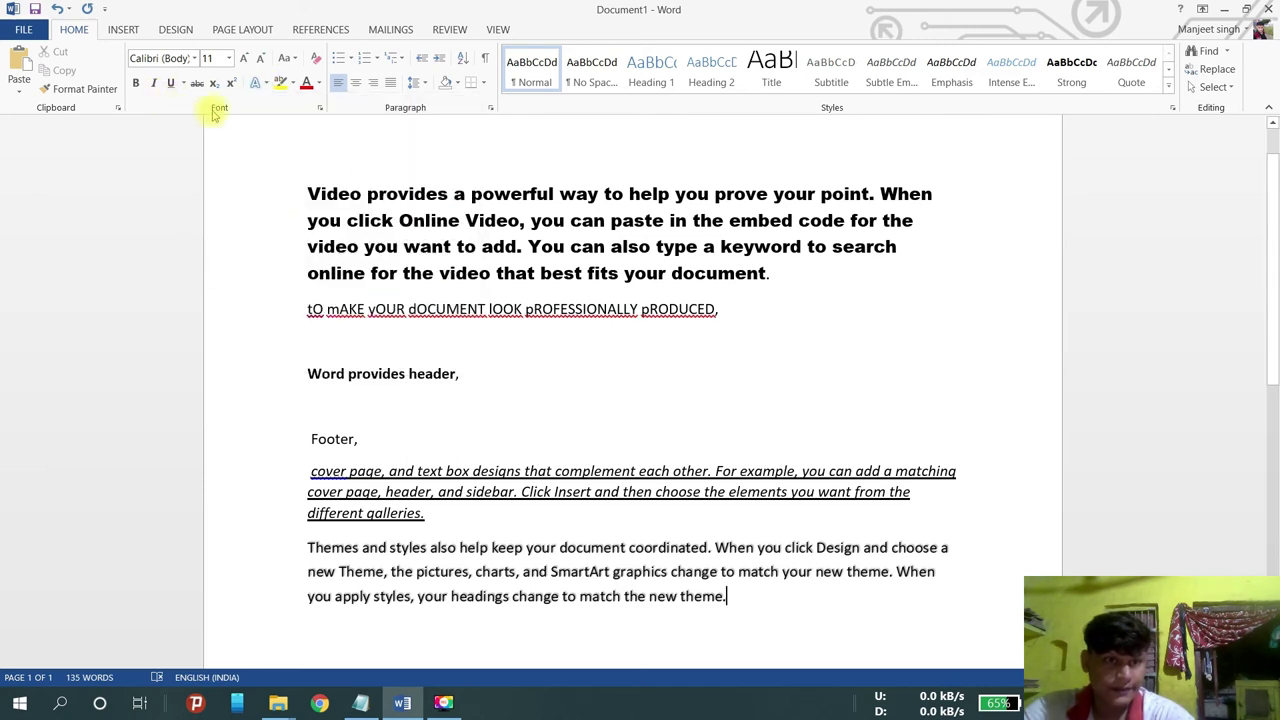
left_click(319, 88)
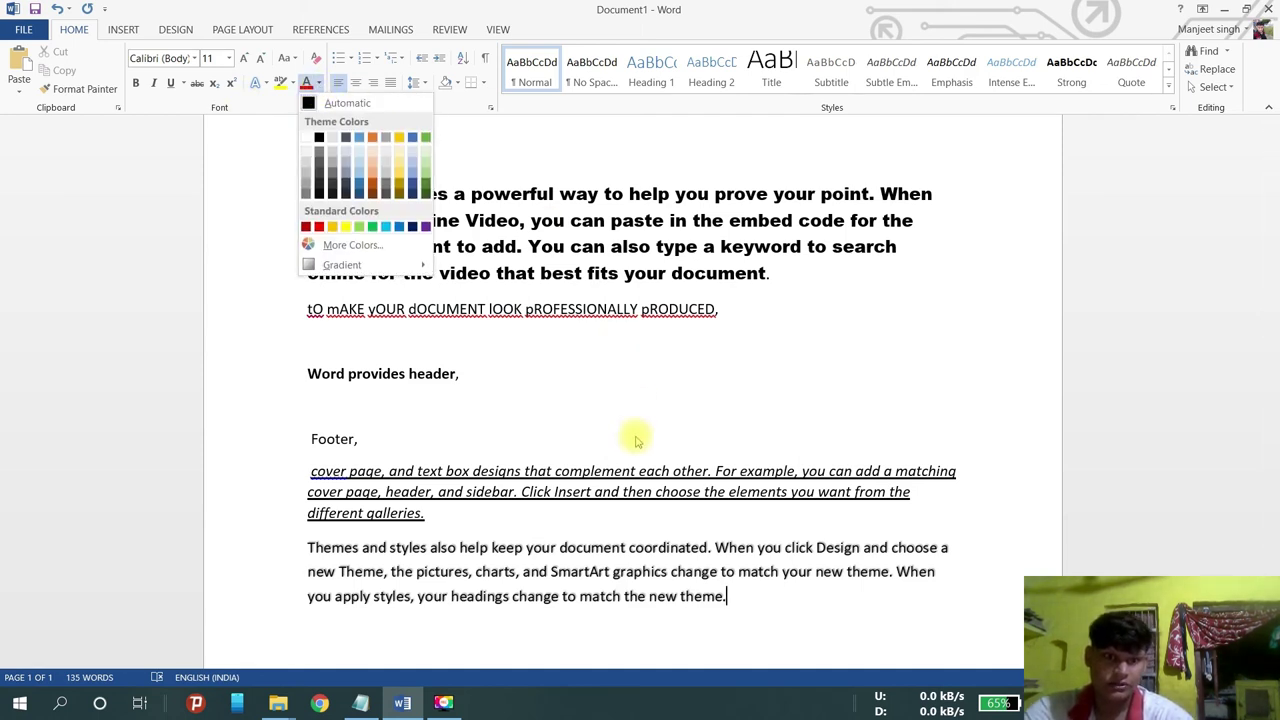
left_click(472, 470)
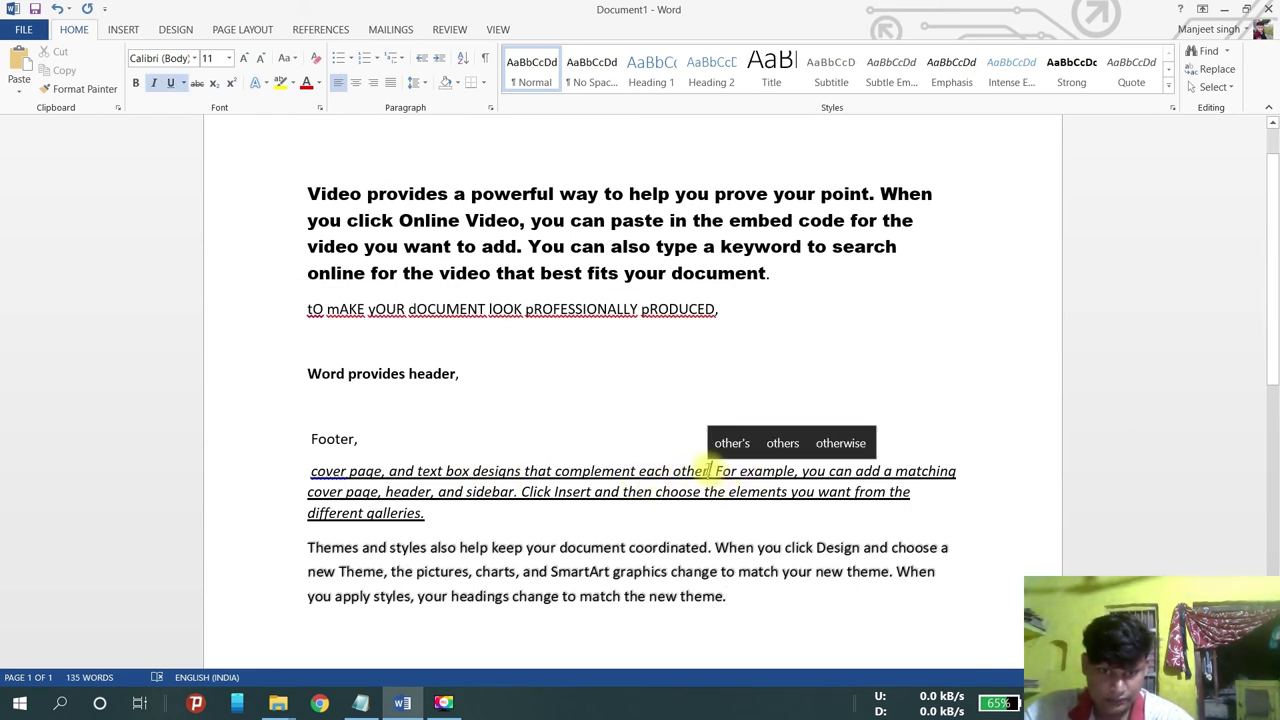
mouse_move(358, 439)
left_mouse_down()
mouse_move(505, 465)
mouse_move(492, 488)
left_mouse_up()
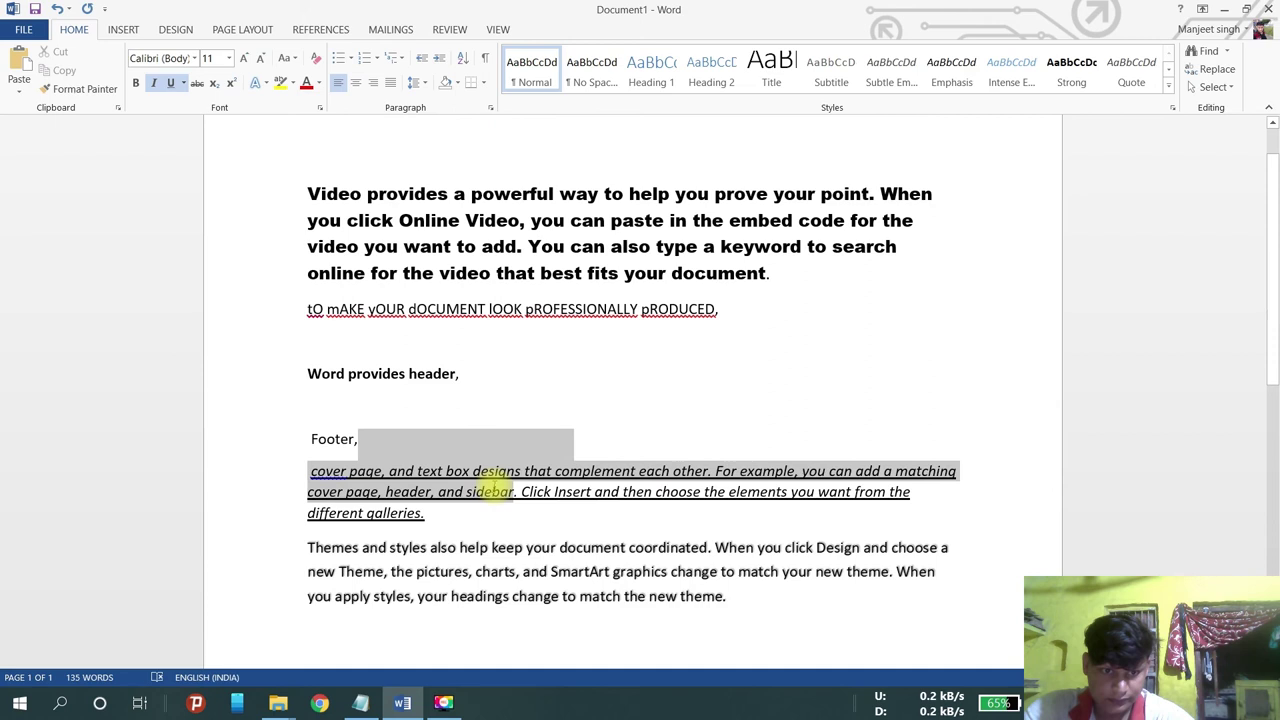
left_click(492, 488)
left_click(519, 492)
left_click_drag(655, 492, 524, 494)
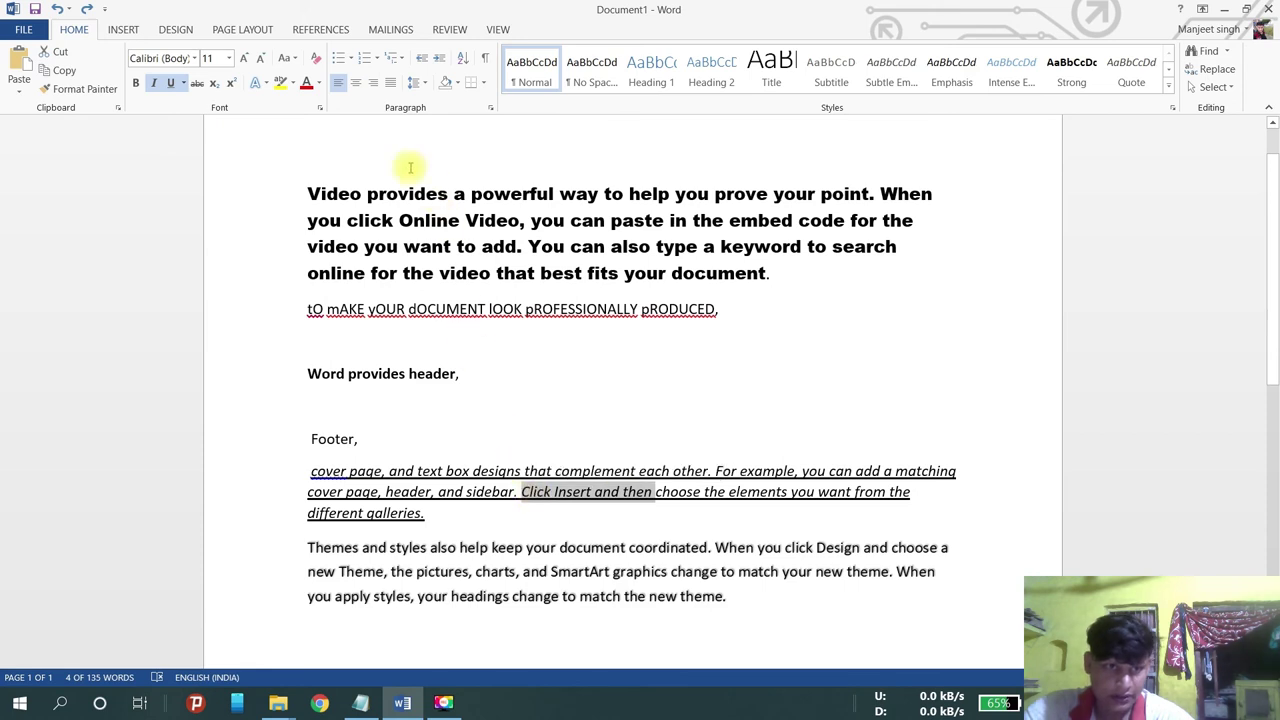
left_click(318, 84)
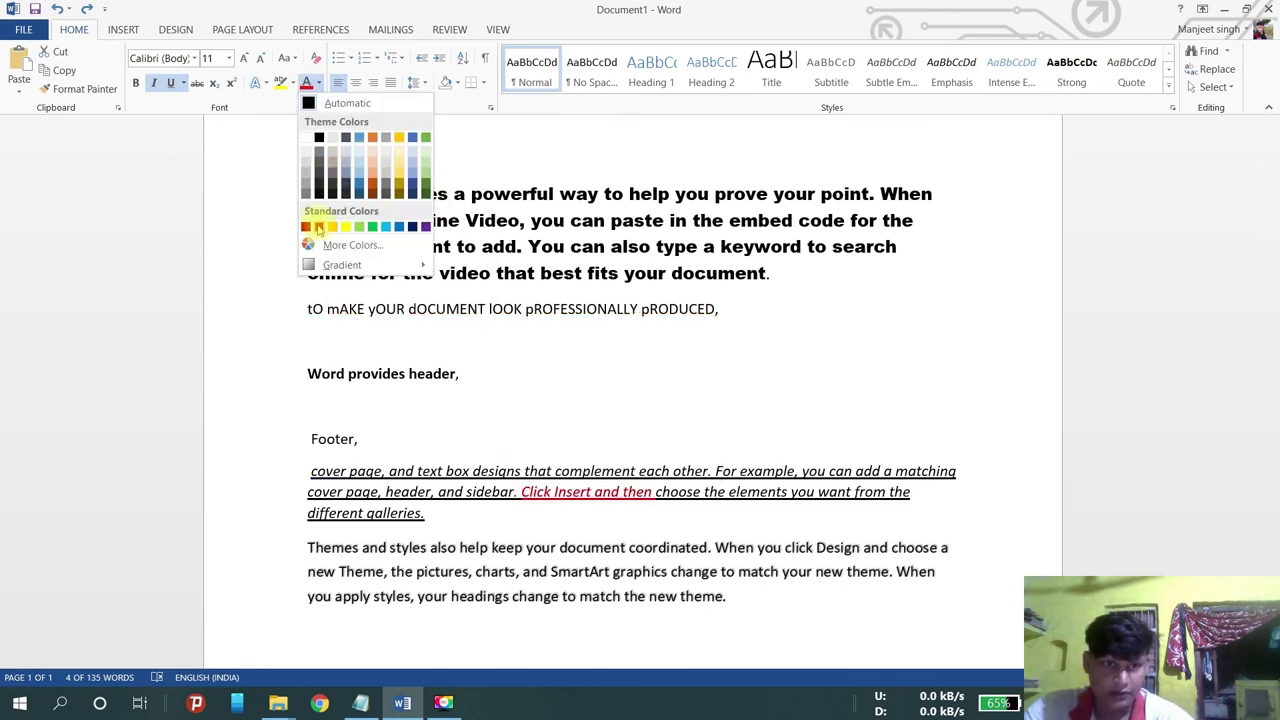
left_click(318, 228)
left_click(717, 441)
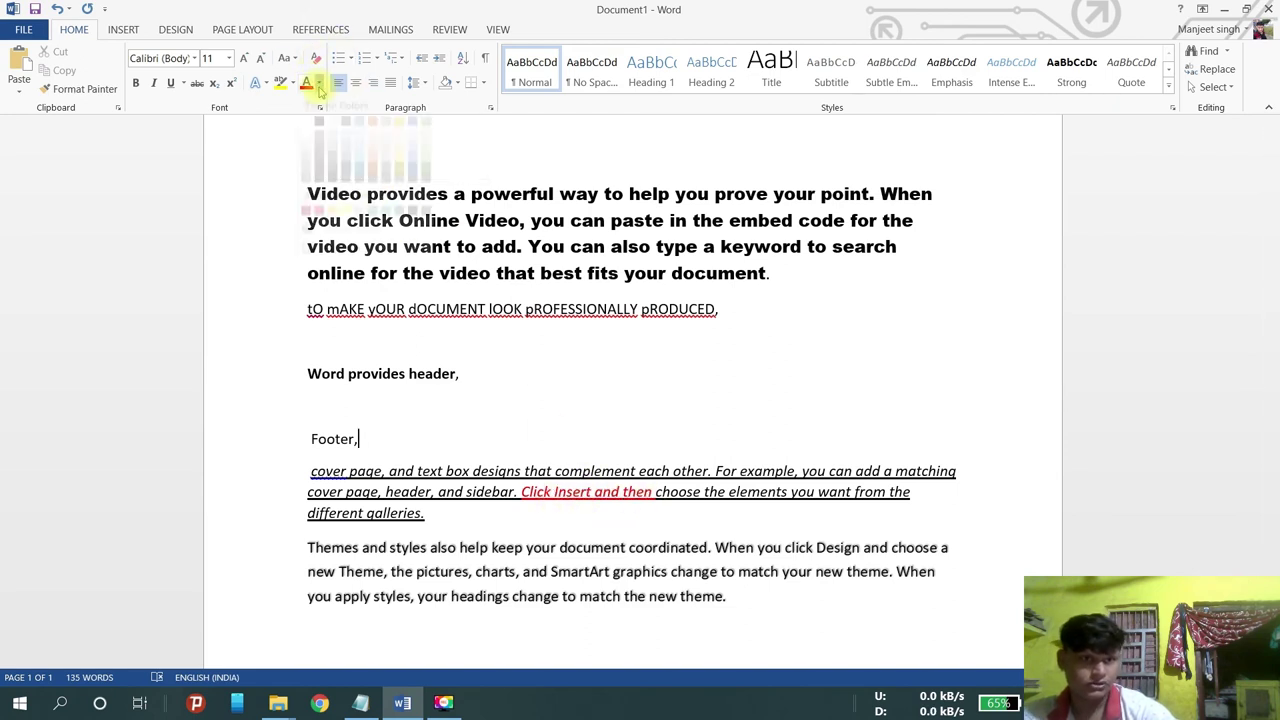
Step: Preview light green and dark orange-red in More Colors without applying, then paste the paragraphs at the end
left_click(318, 84)
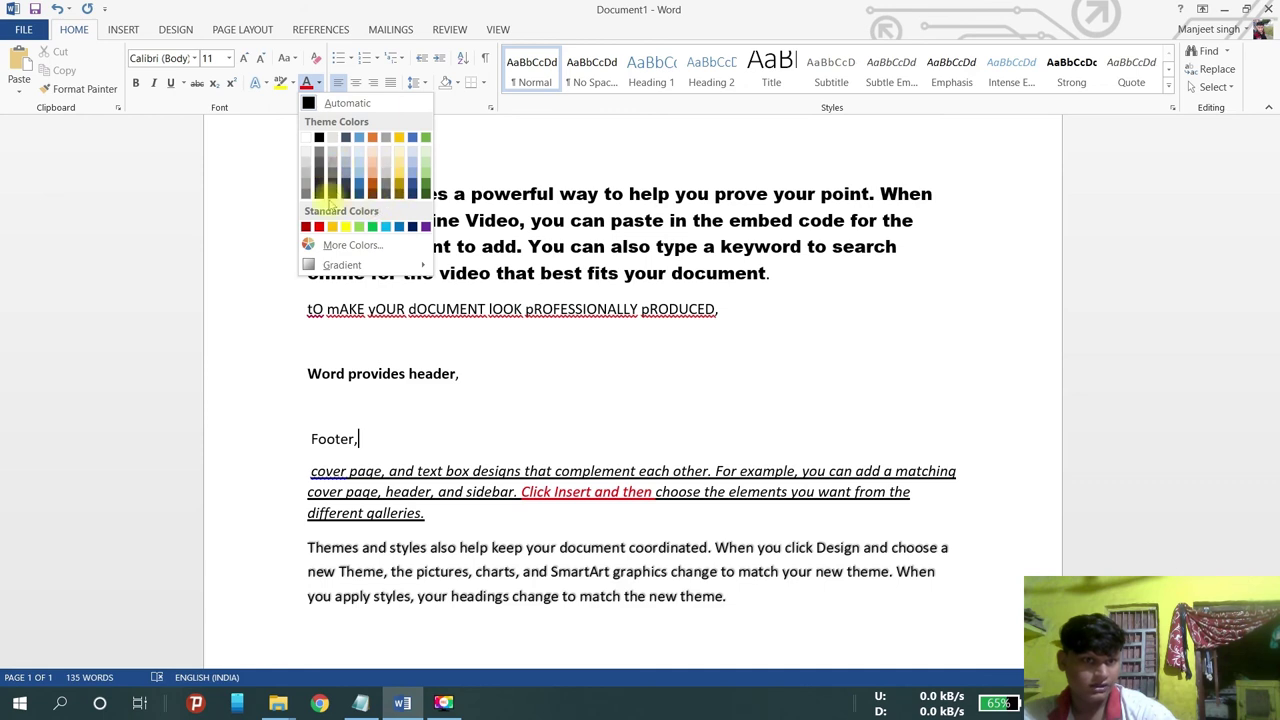
left_click(340, 245)
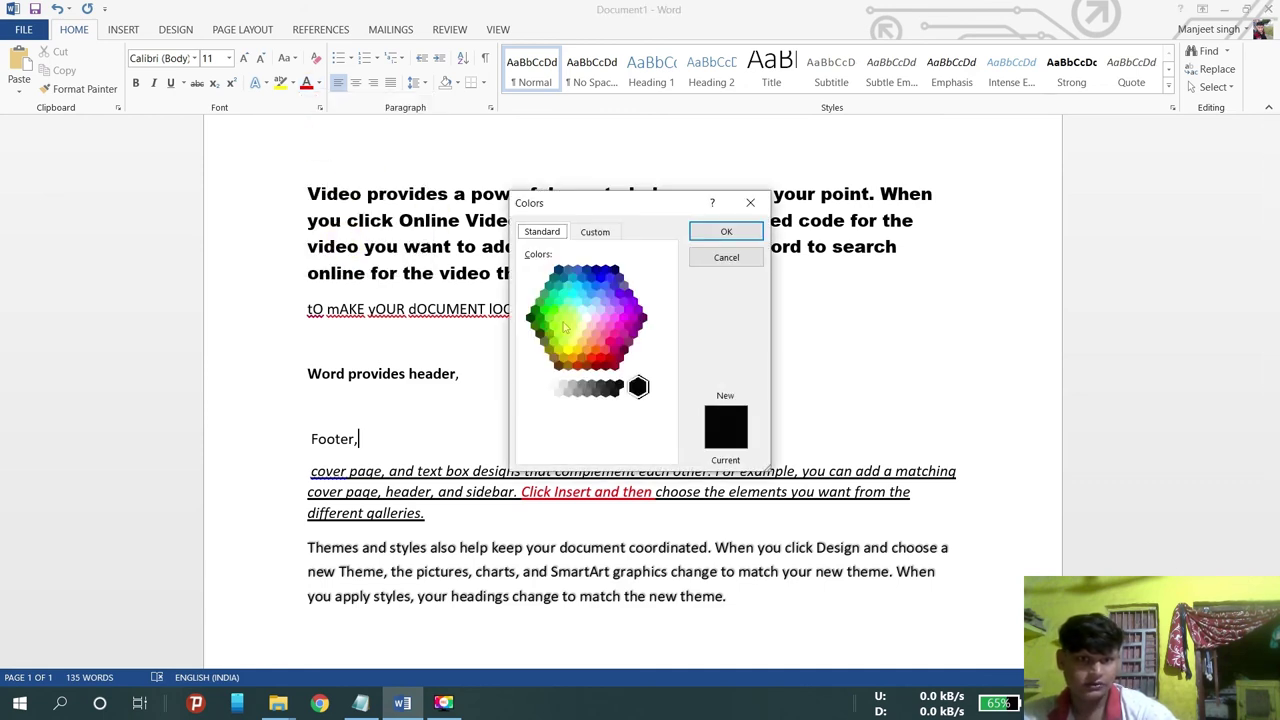
left_click(567, 319)
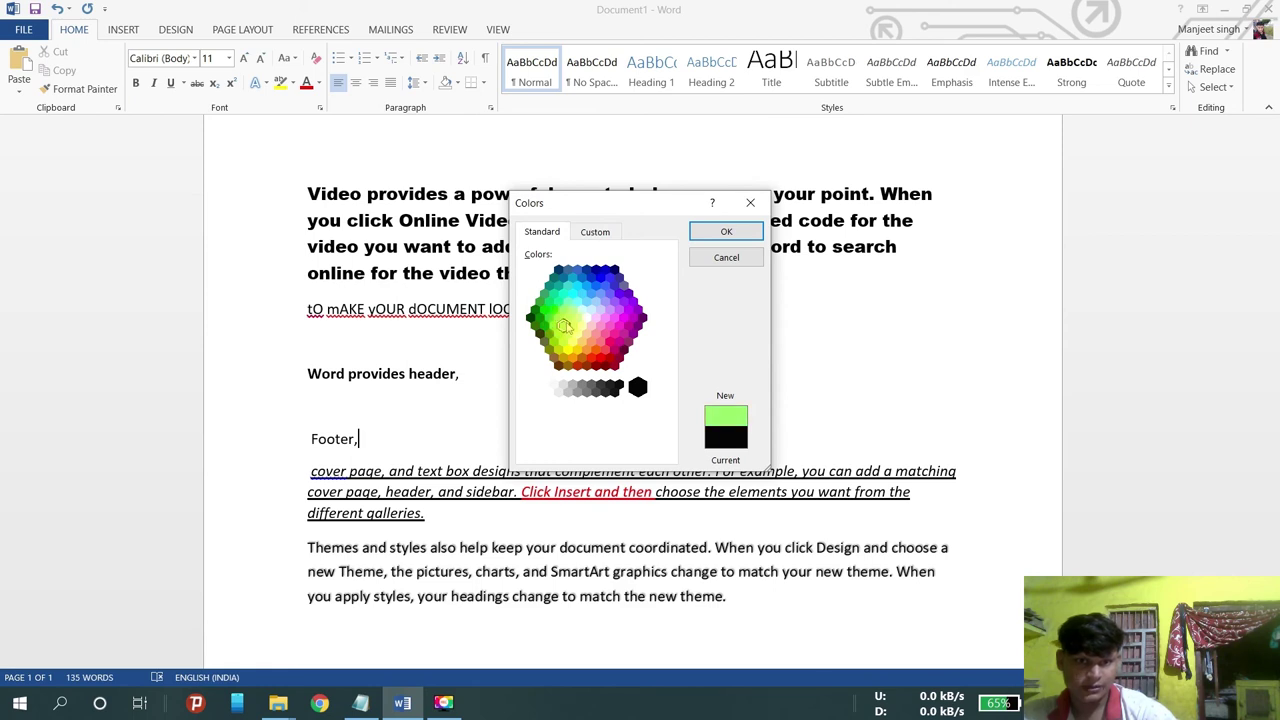
left_click(577, 365)
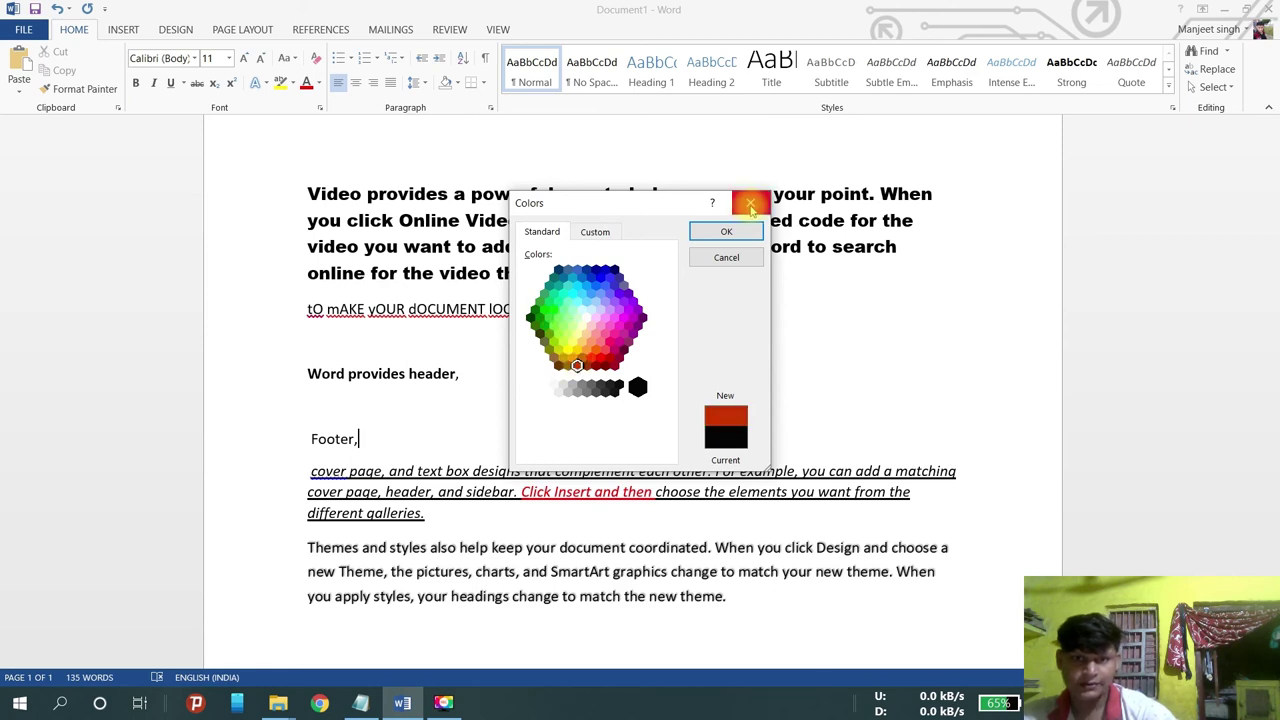
left_click(751, 205)
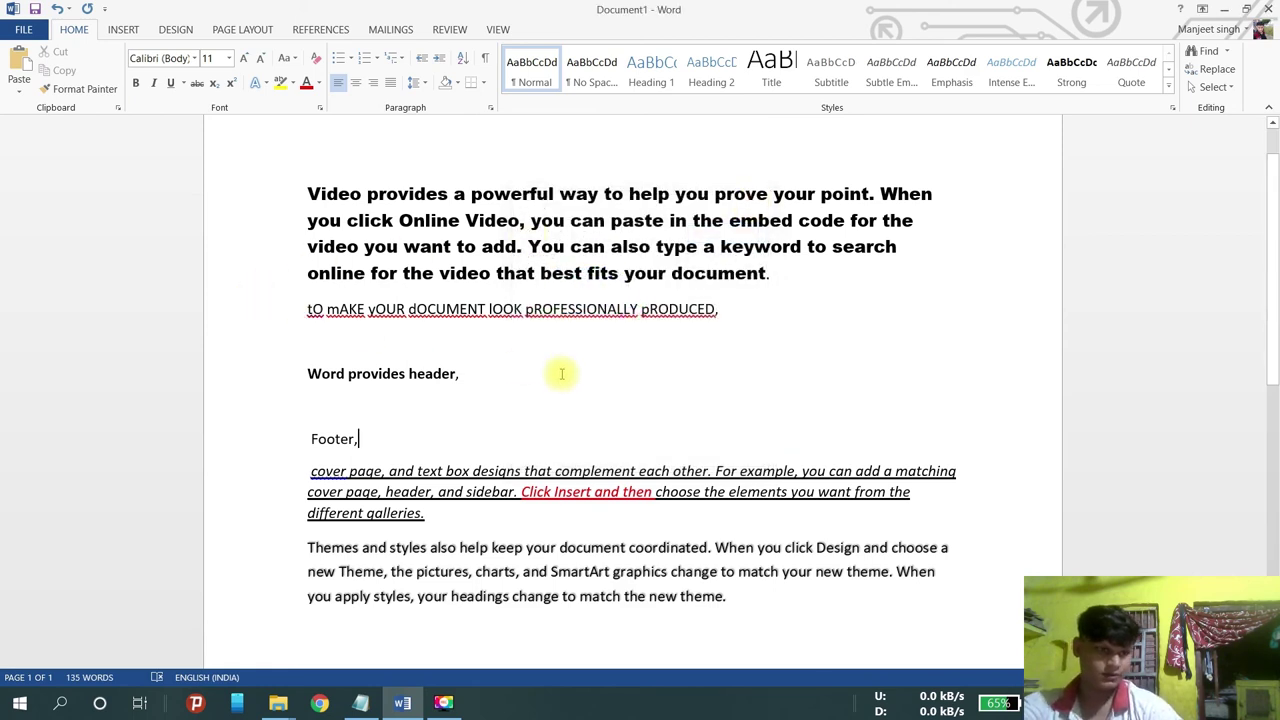
key("ctrl+End")
type("Video provides a powerful way to help you prove your point. When you click Online Video, you can paste in the embed code for the video you want to add. You can also type a keyword to search online for the video that best fits your document. To make your document look professionally produced, Word provides header, footer, cover page, and text box designs that complement each other. For example, you can add a matching cover page, header, and sidebar. Click Insert and then choose the elements you want from the different galleries. Themes and styles also help keep your document coordinated. When you click Design and choose a new Theme, the pictures, charts, and SmartArt graphics change to match your new theme. When you apply styles, your headings change to match the new theme.")
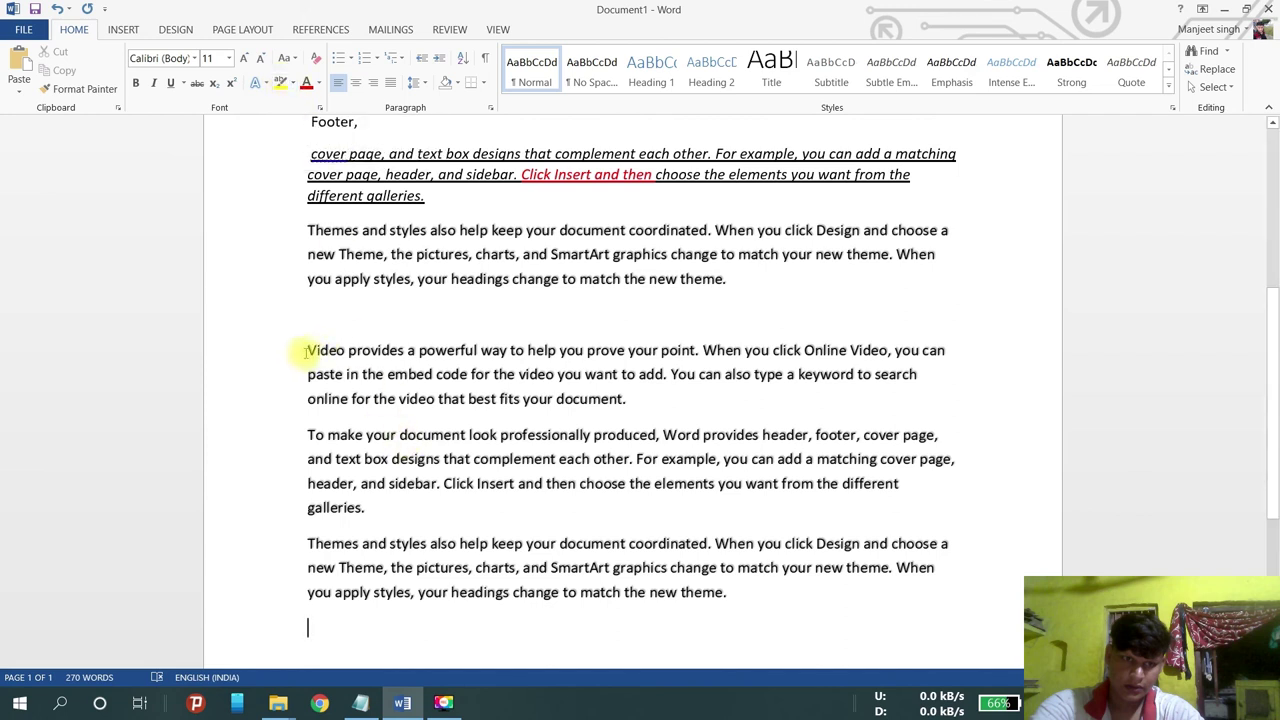
Step: Highlight the first pasted paragraph, 'Video provides a powerful way…', in Bright Green
left_click_drag(307, 350, 612, 399)
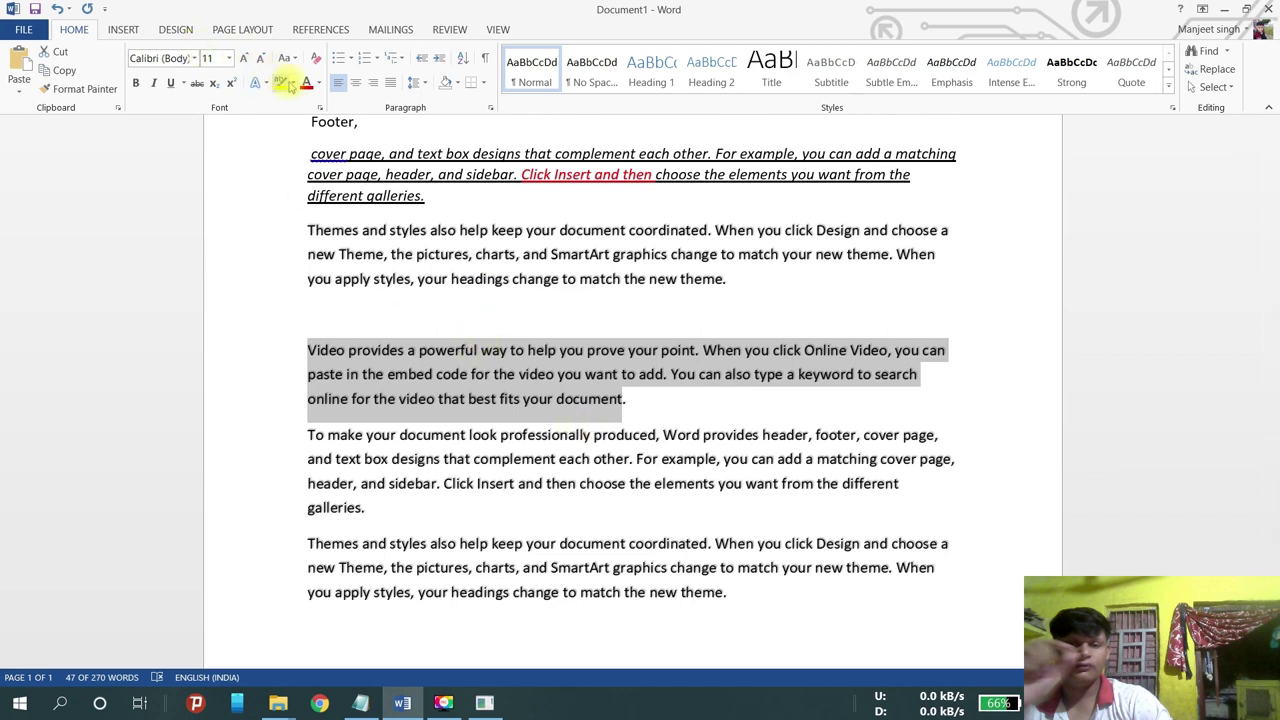
left_click(293, 83)
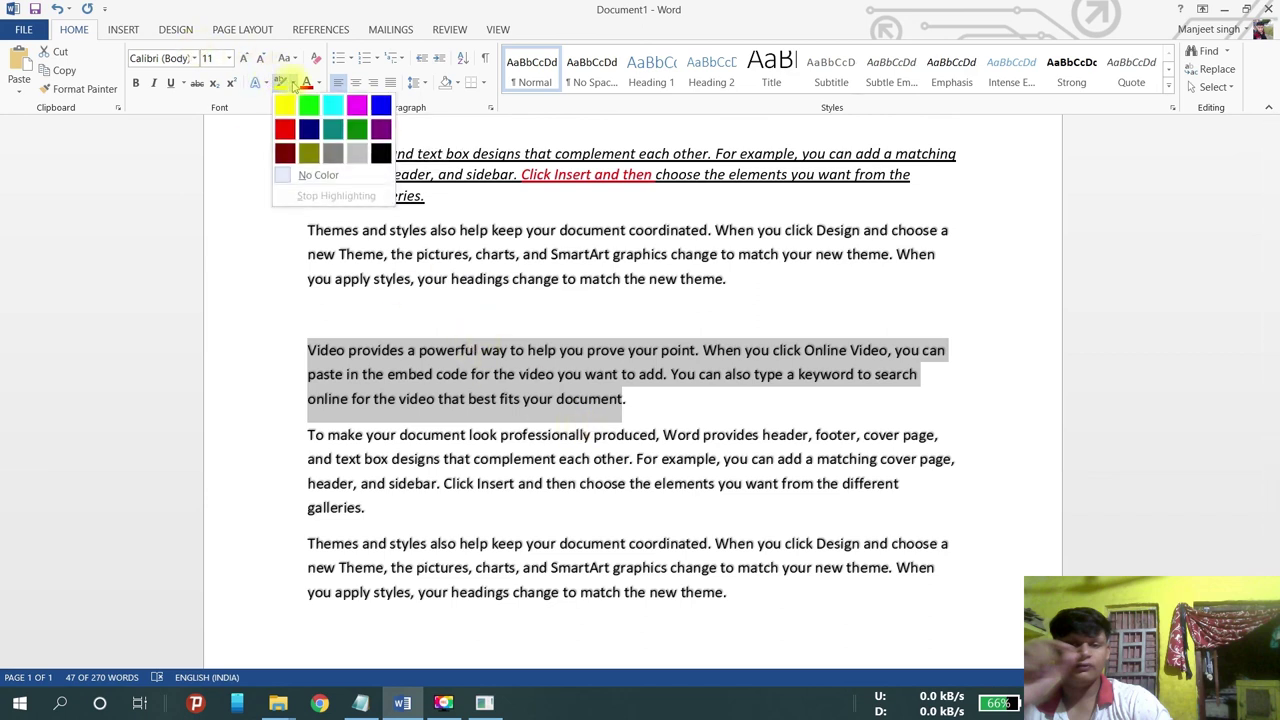
left_click(309, 106)
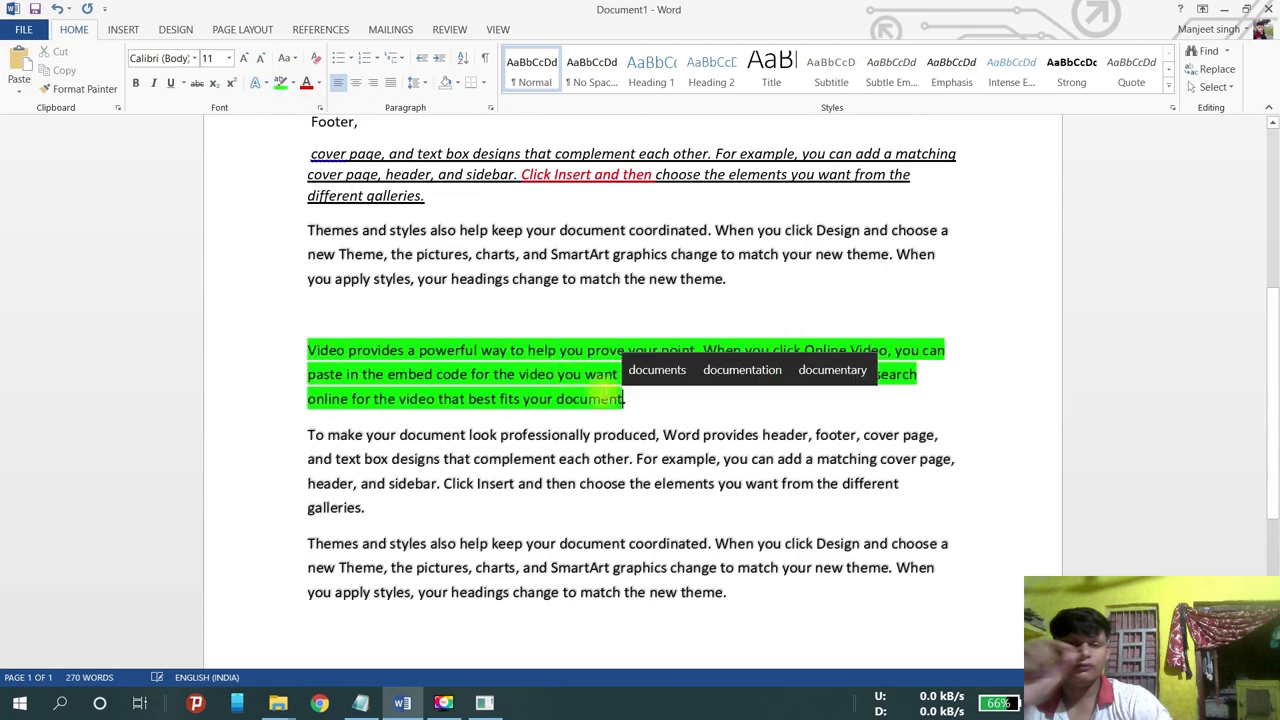